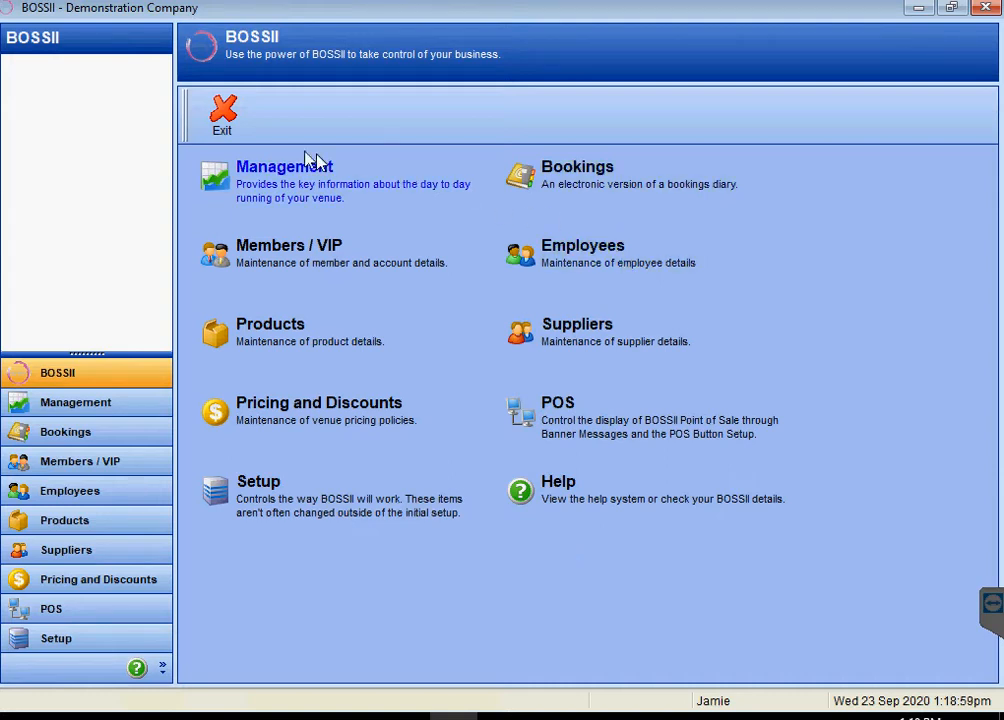
- Open the Bookings section from the BOSSII main menu
{"action": "left_click", "coordinate": [585, 188]}
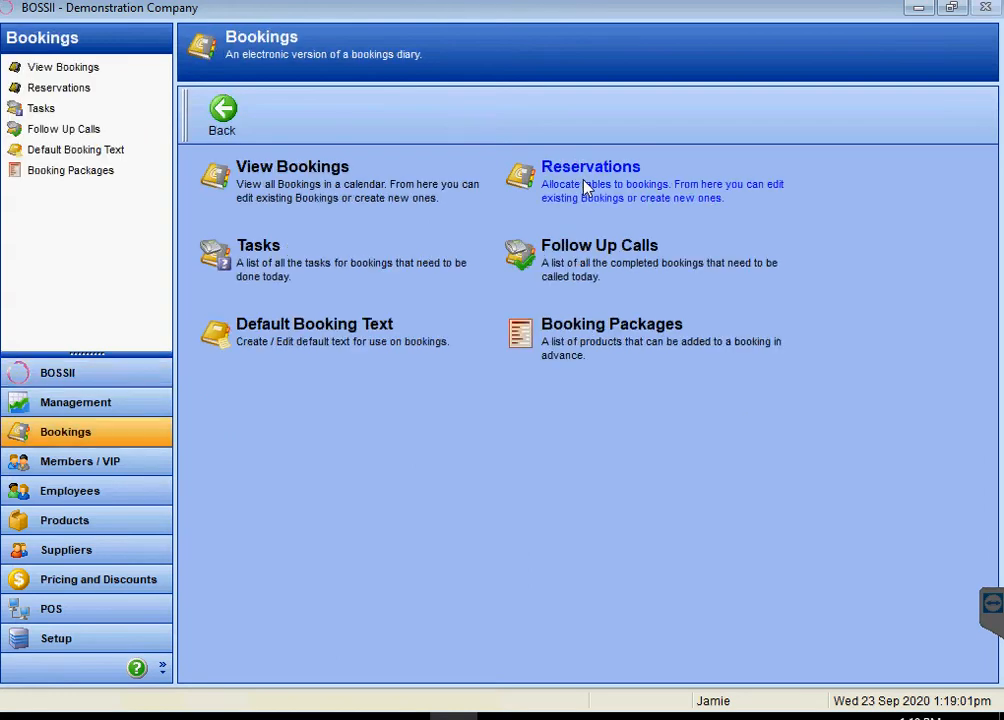
- Open the bookings calendar and the day list for Wednesday 23 September 2020
{"action": "left_click", "coordinate": [312, 188]}
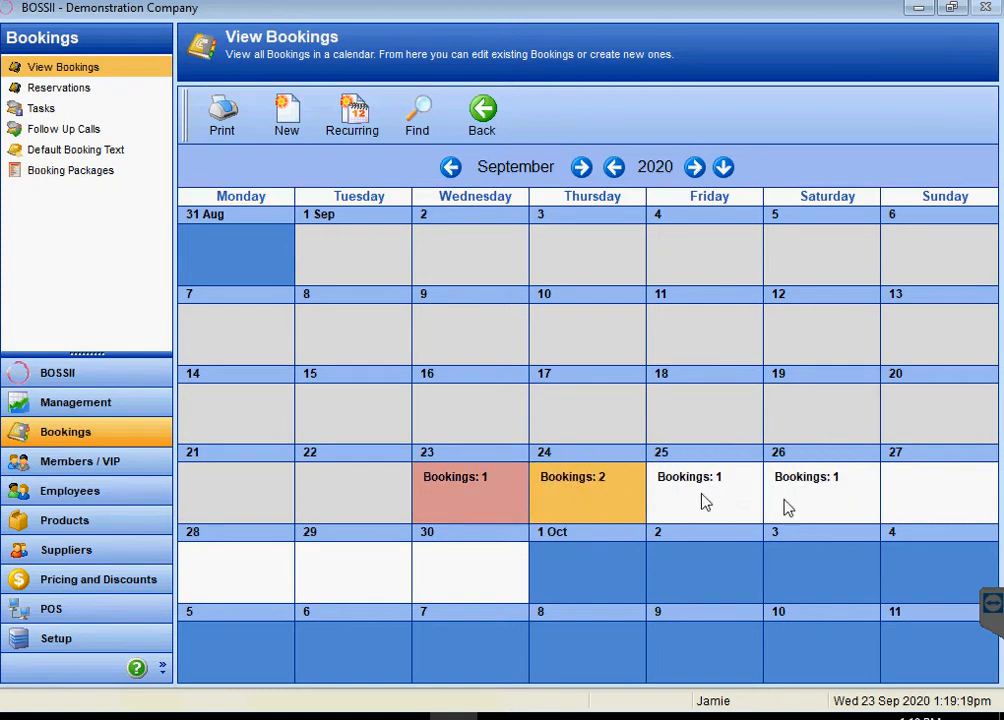
{"action": "double_click", "coordinate": [470, 497]}
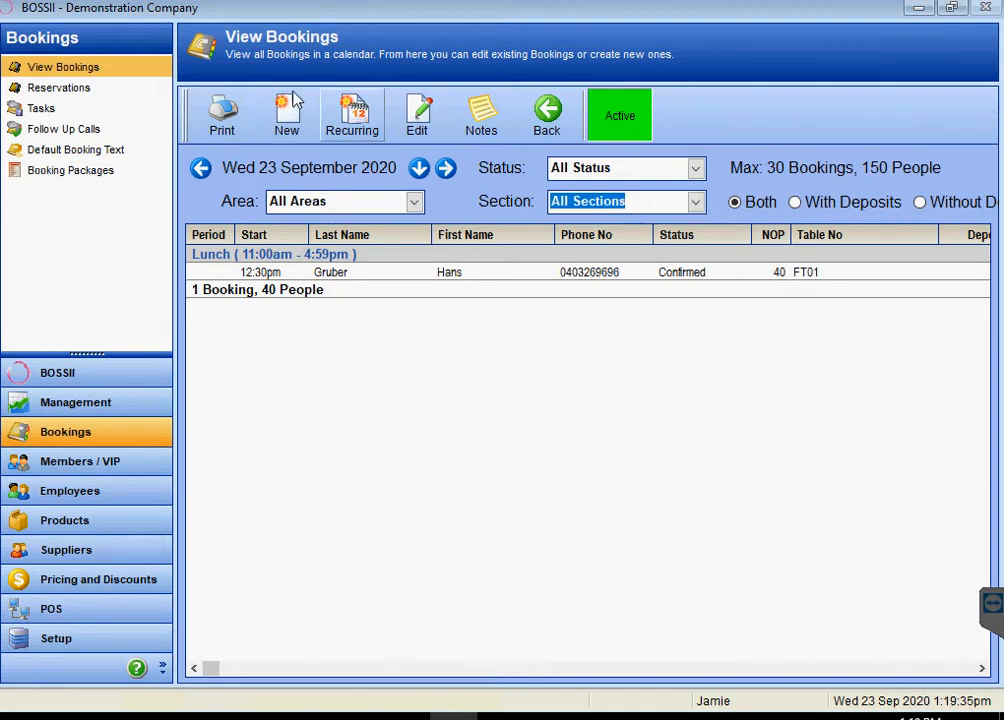
- Start a new booking on 23 September to bring up the Booking Types list
{"action": "left_click", "coordinate": [287, 131]}
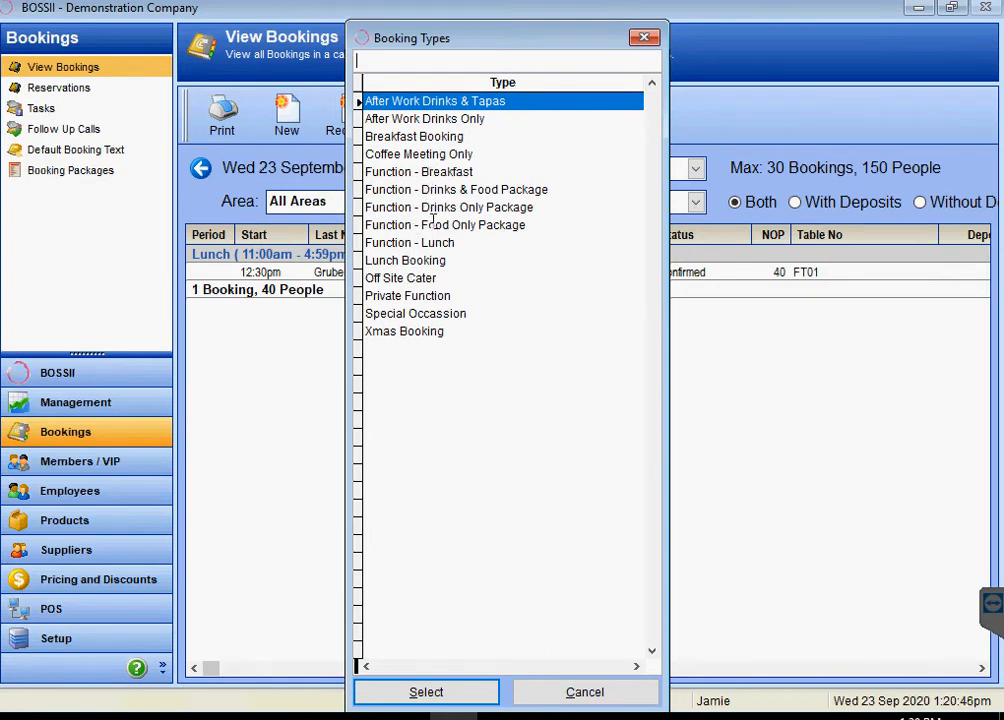
- Create a Lunch Booking with the customer's phone, e-mail, first name and last name
{"action": "double_click", "coordinate": [393, 260]}
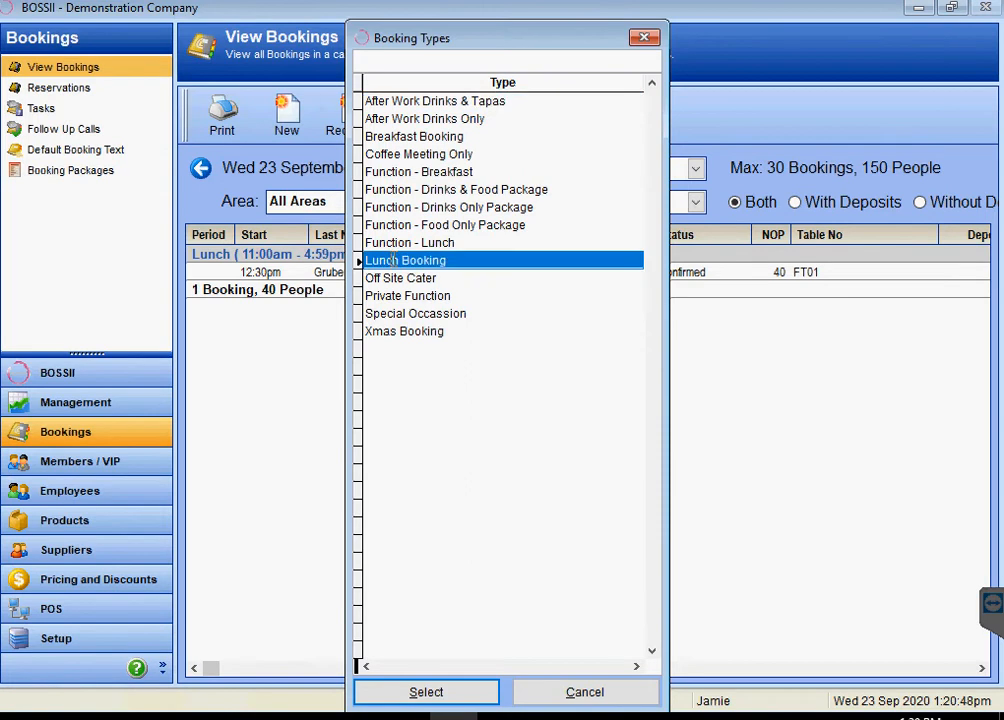
{"action": "left_click", "coordinate": [351, 238]}
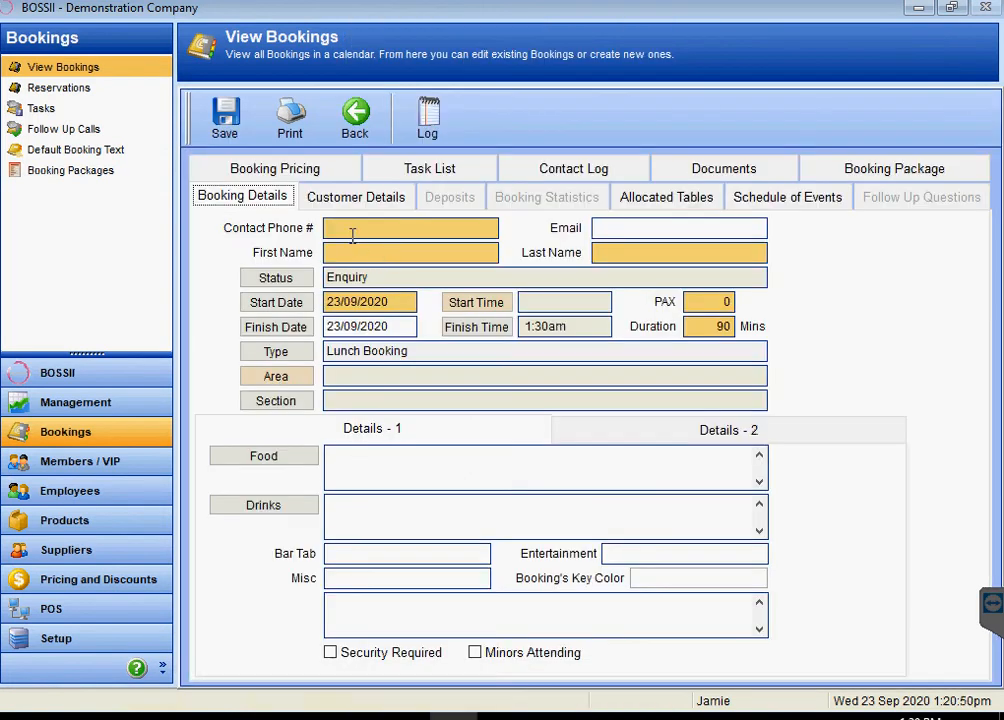
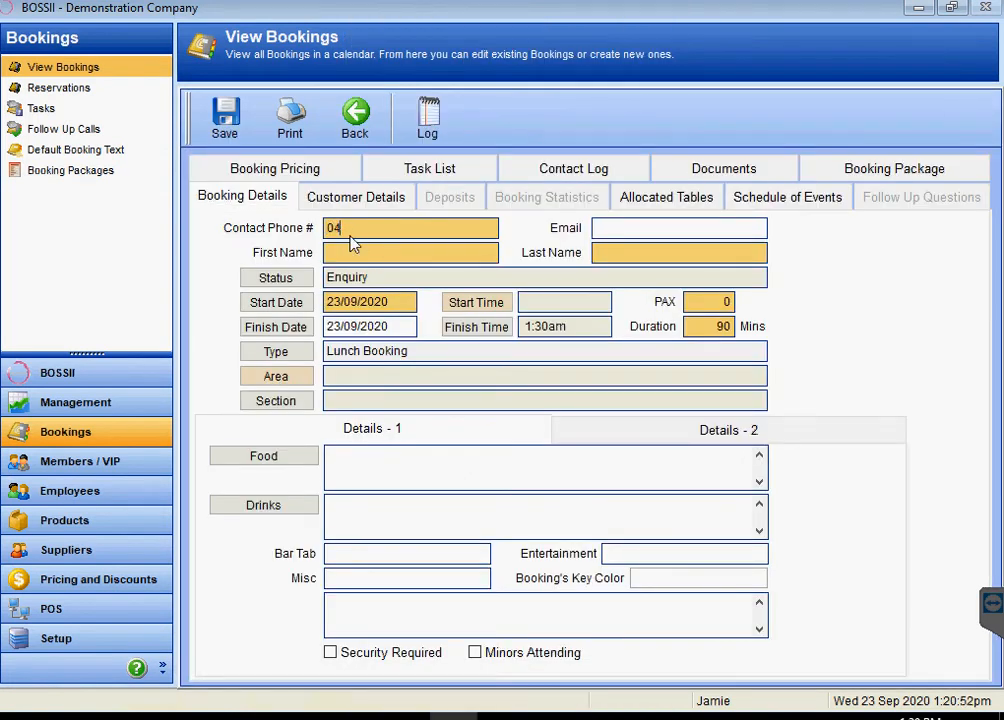
{"action": "key", "text": "Tab"}
{"action": "type", "text": "test.com"}
{"action": "key", "text": "Tab"}
{"action": "key", "text": "Tab"}
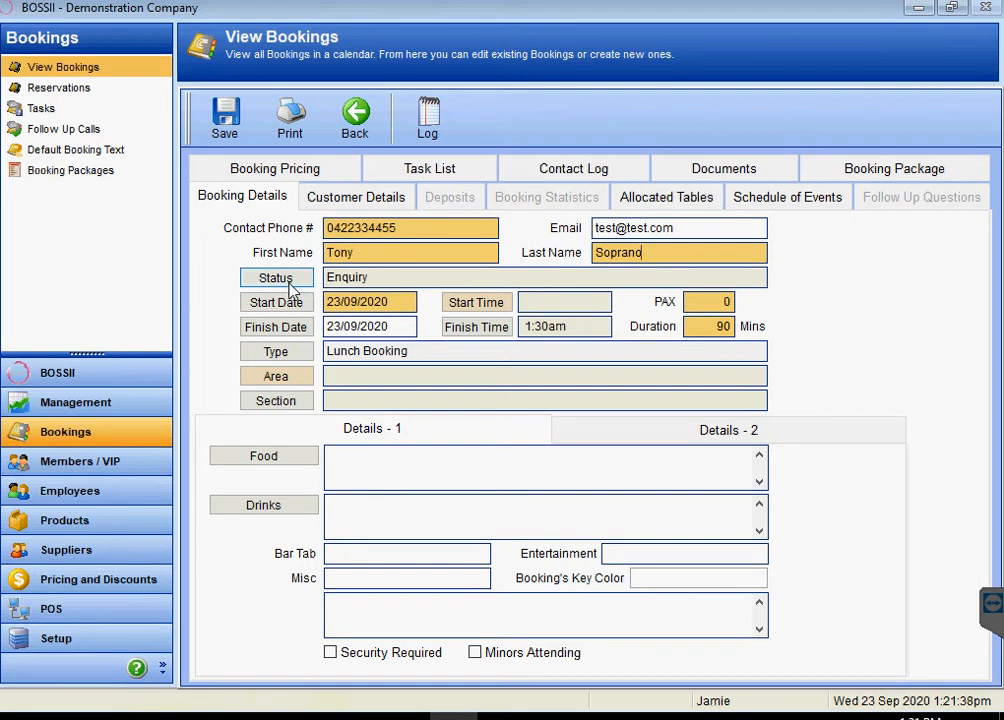
- Set the booking status to Confirmed with a 1:30pm start time
{"action": "left_click", "coordinate": [289, 287]}
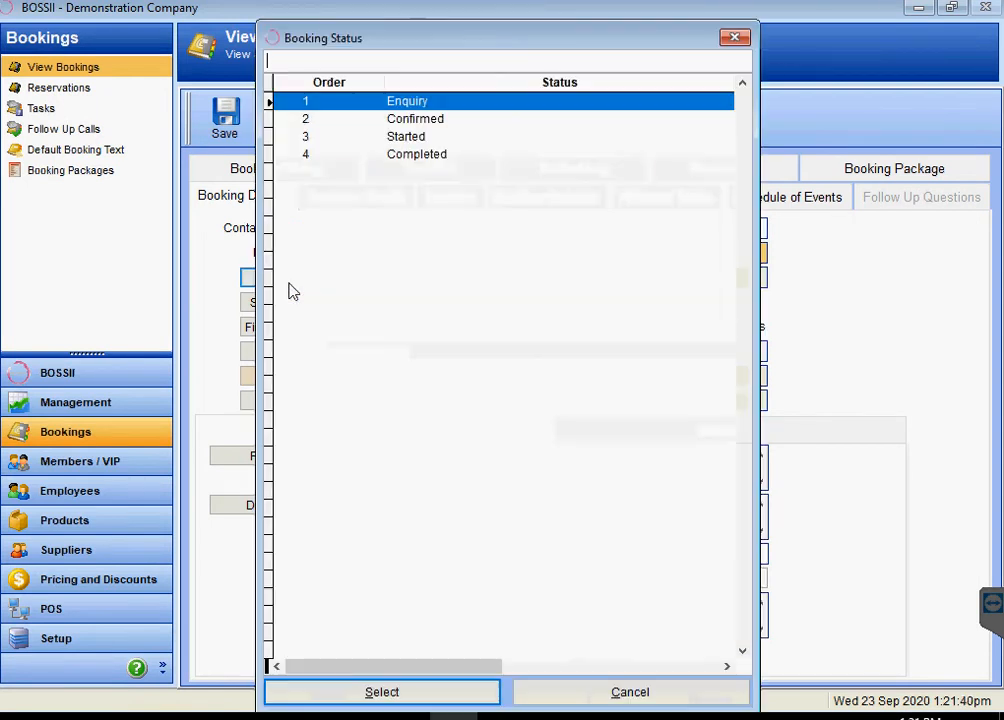
{"action": "double_click", "coordinate": [411, 118]}
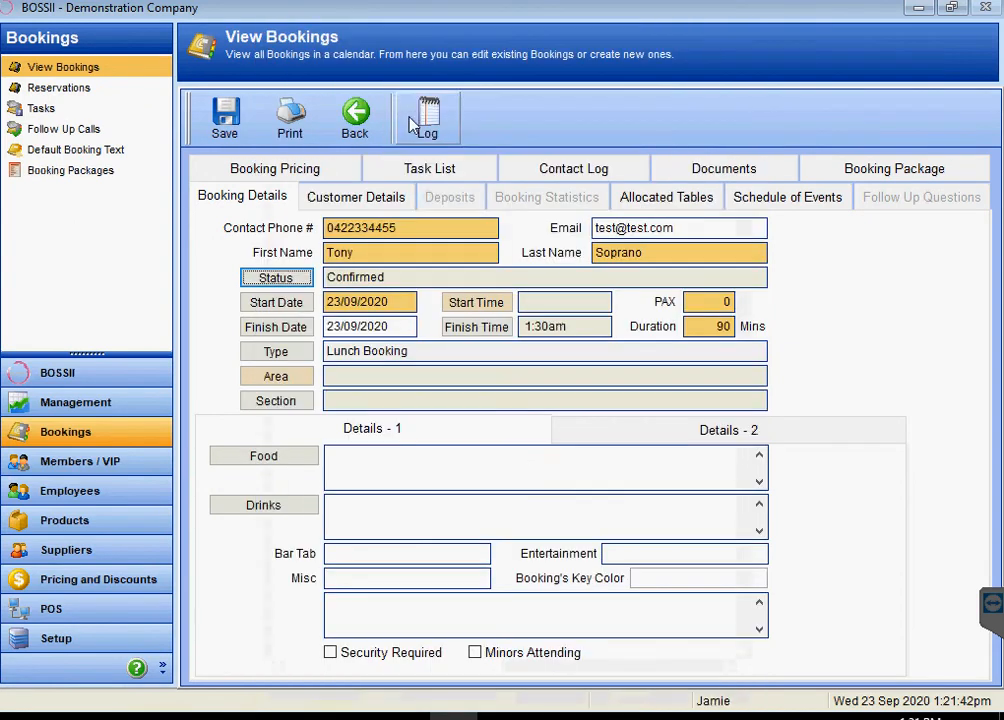
{"action": "left_click", "coordinate": [483, 303]}
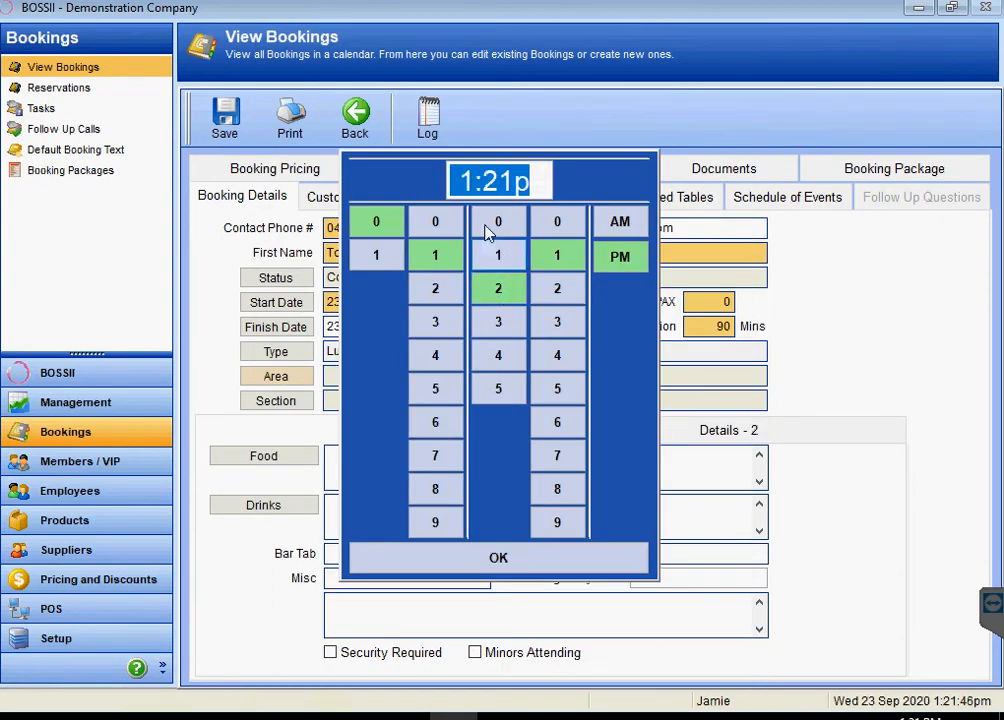
{"action": "left_click", "coordinate": [505, 322]}
{"action": "left_click", "coordinate": [570, 226]}
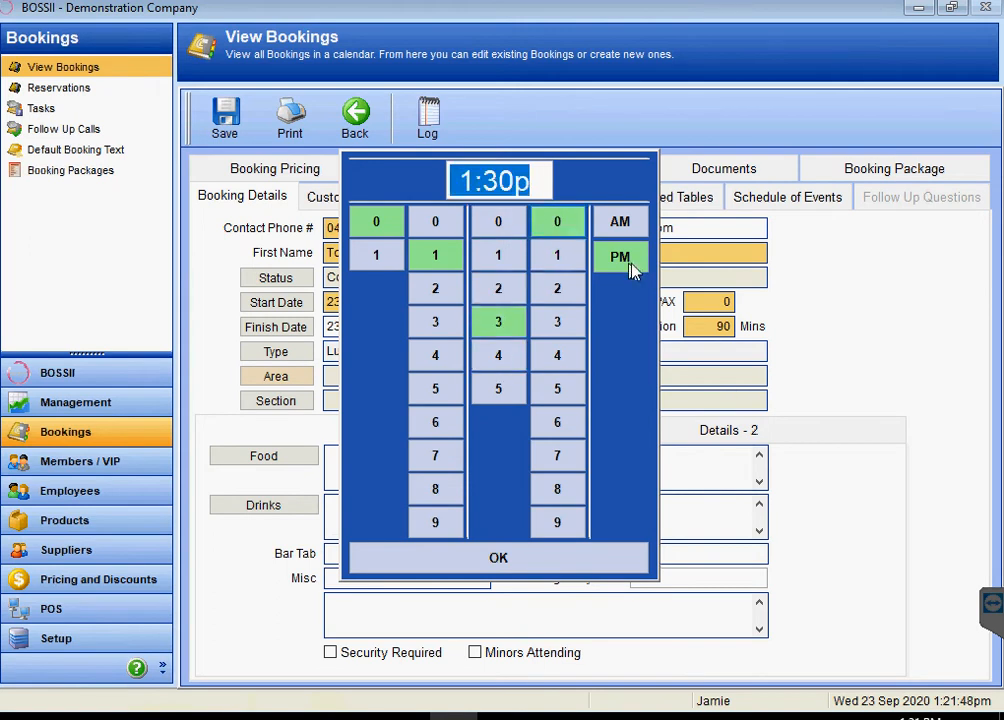
{"action": "left_click", "coordinate": [569, 560]}
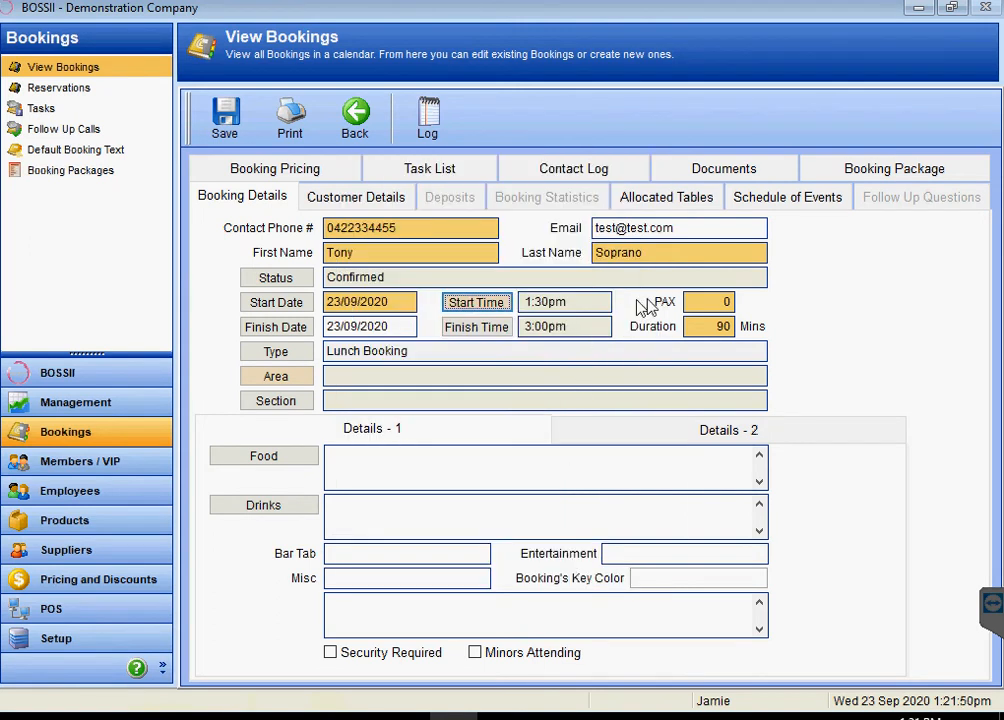
- Set 5 guests, area Functions and section Functions Tables
{"action": "left_click", "coordinate": [695, 305]}
{"action": "type", "text": "5"}
{"action": "key", "text": "Tab"}
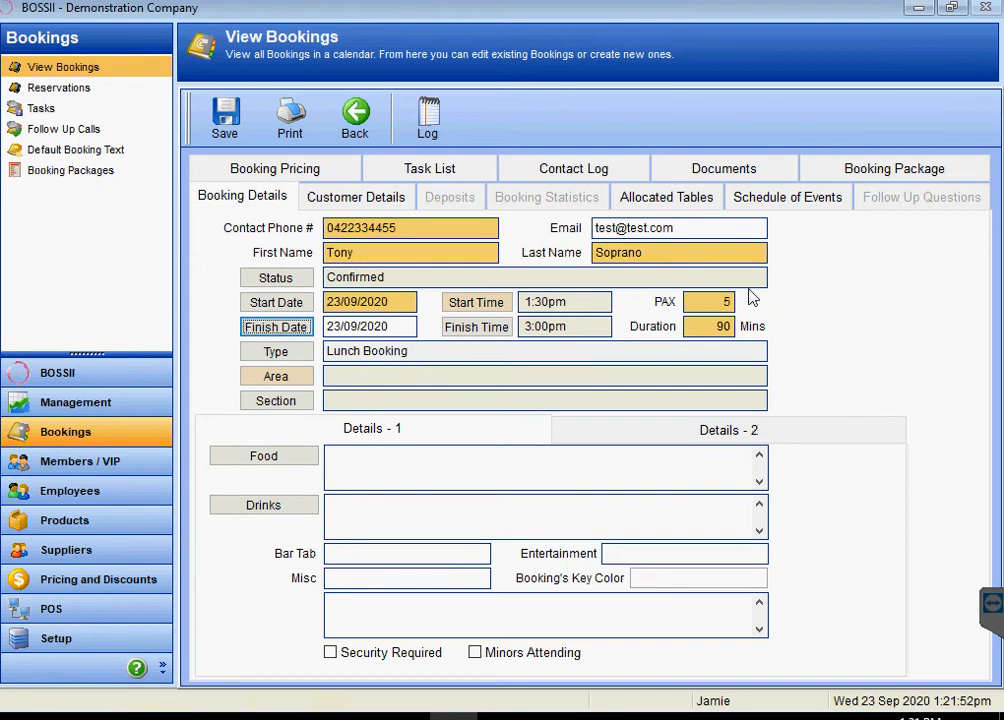
{"action": "left_click", "coordinate": [287, 378]}
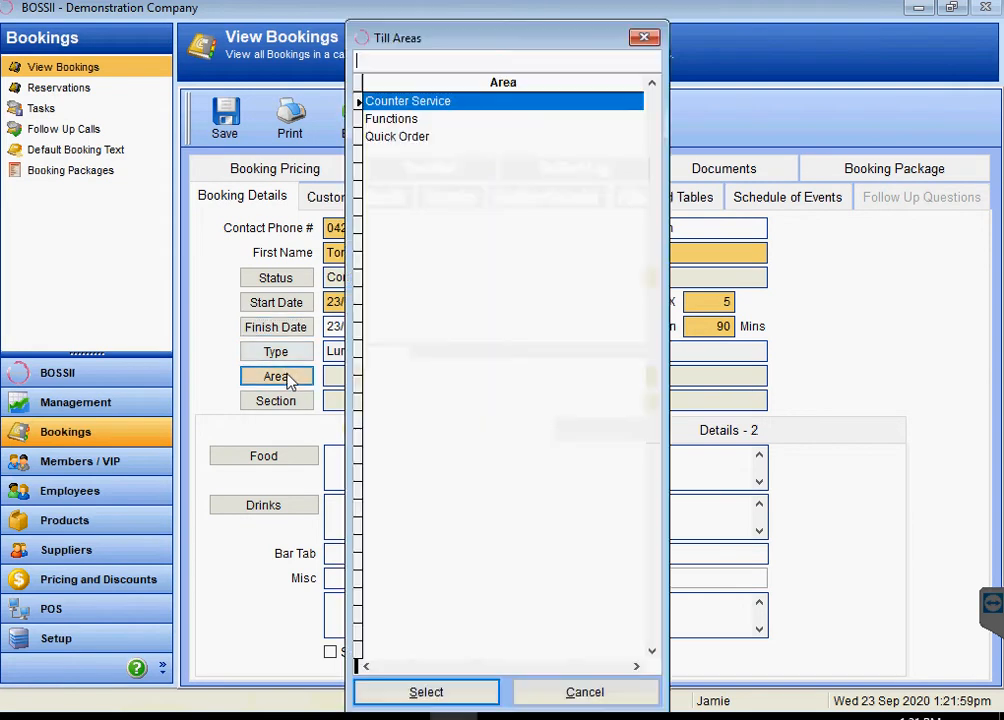
{"action": "double_click", "coordinate": [408, 118]}
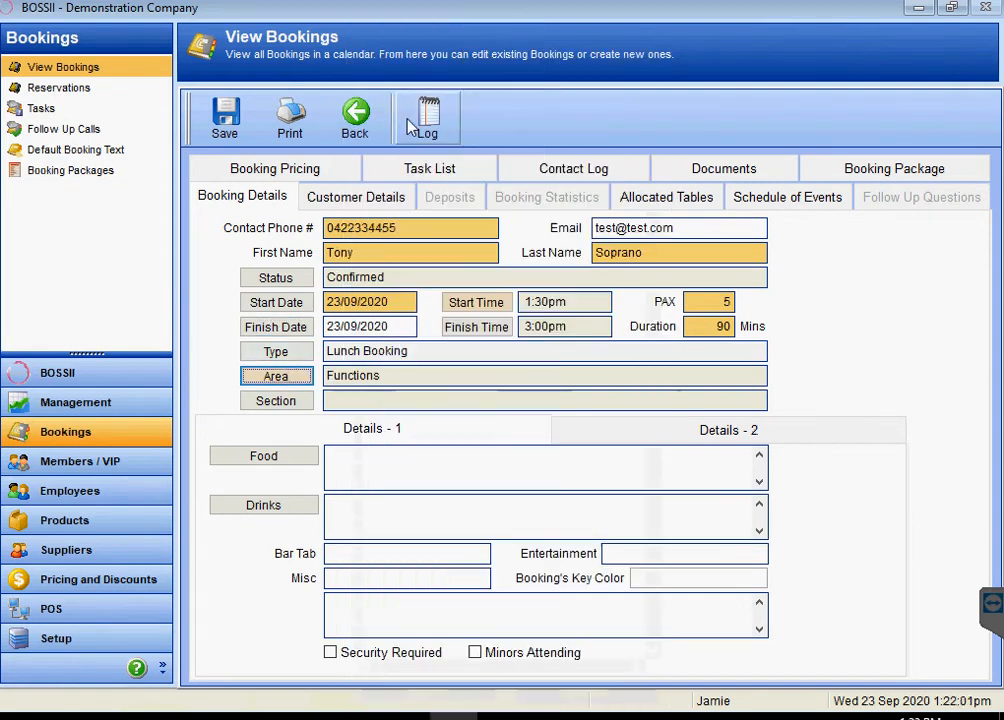
{"action": "left_click", "coordinate": [270, 406]}
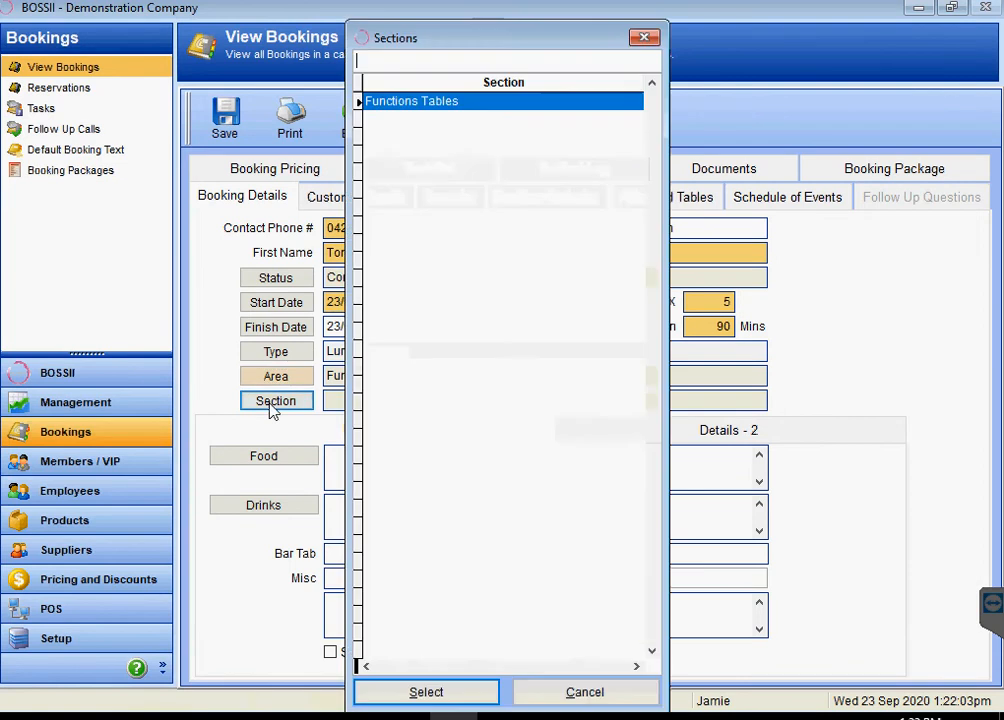
{"action": "double_click", "coordinate": [419, 104]}
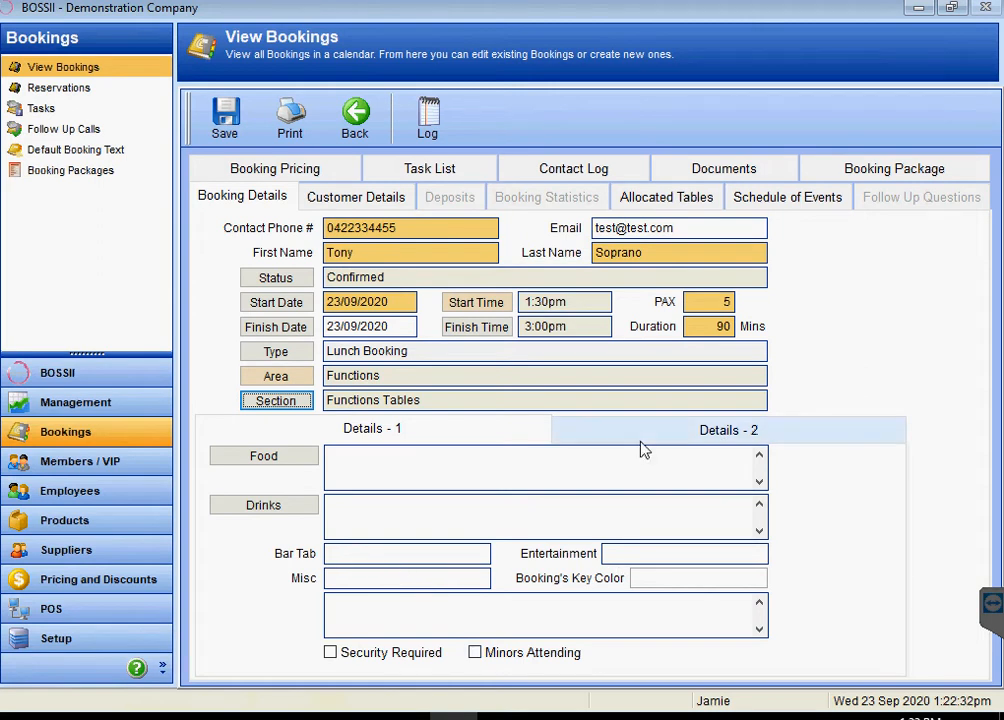
- Enter an estimated revenue of 2,000.00 and estimated wage cost of 270.00
{"action": "left_click", "coordinate": [669, 438]}
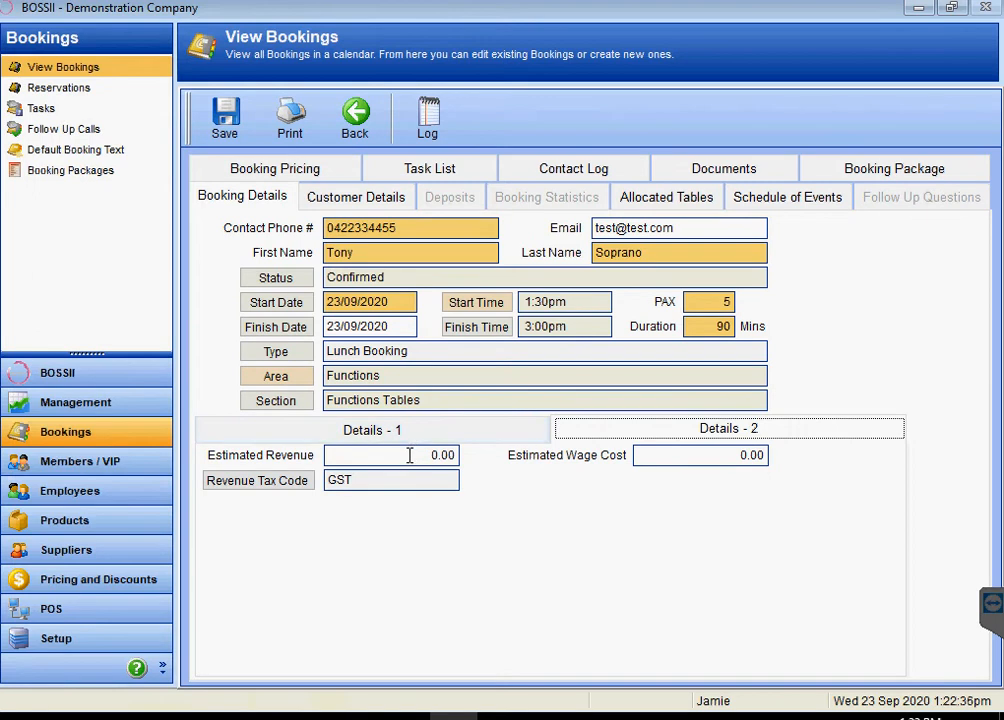
{"action": "double_click", "coordinate": [719, 301]}
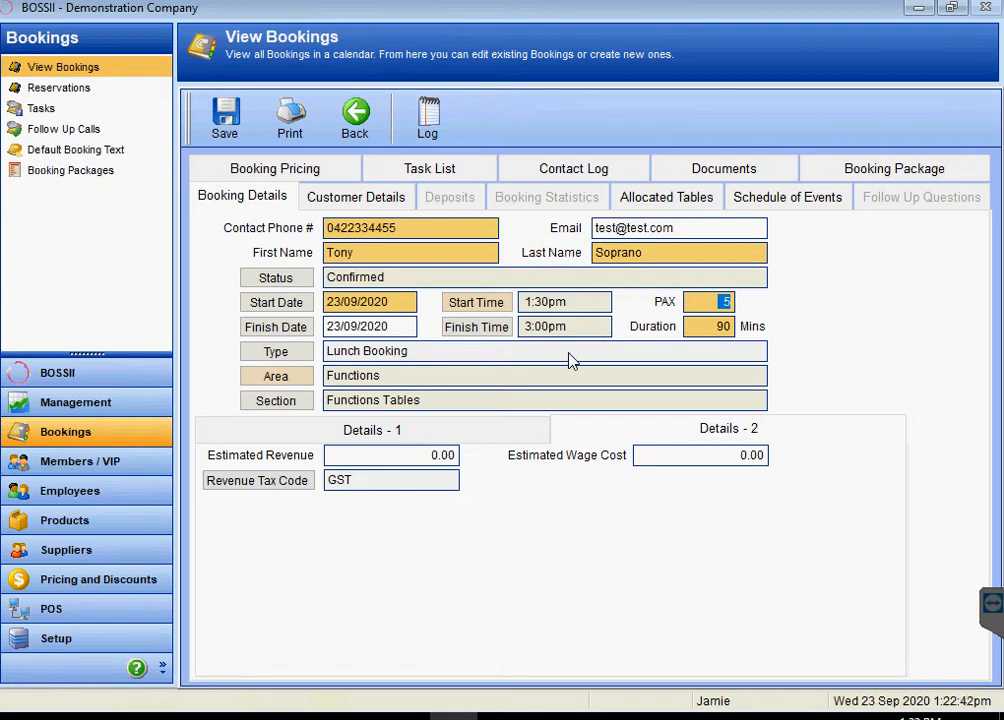
{"action": "left_click", "coordinate": [417, 453]}
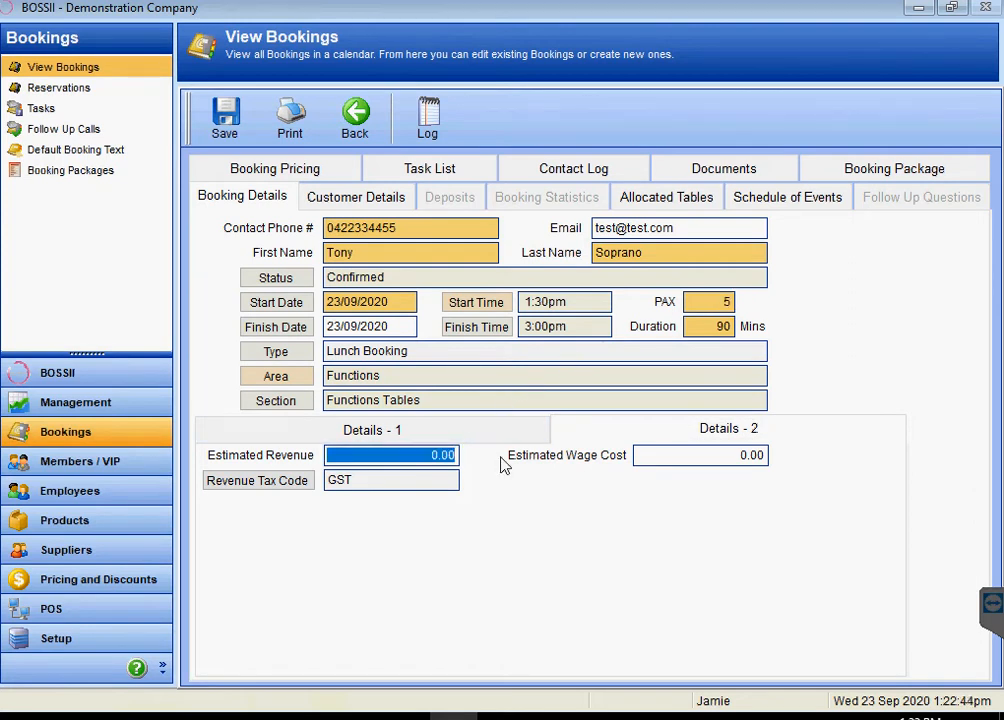
{"action": "type", "text": "20,00 ."}
{"action": "key", "text": "Tab"}
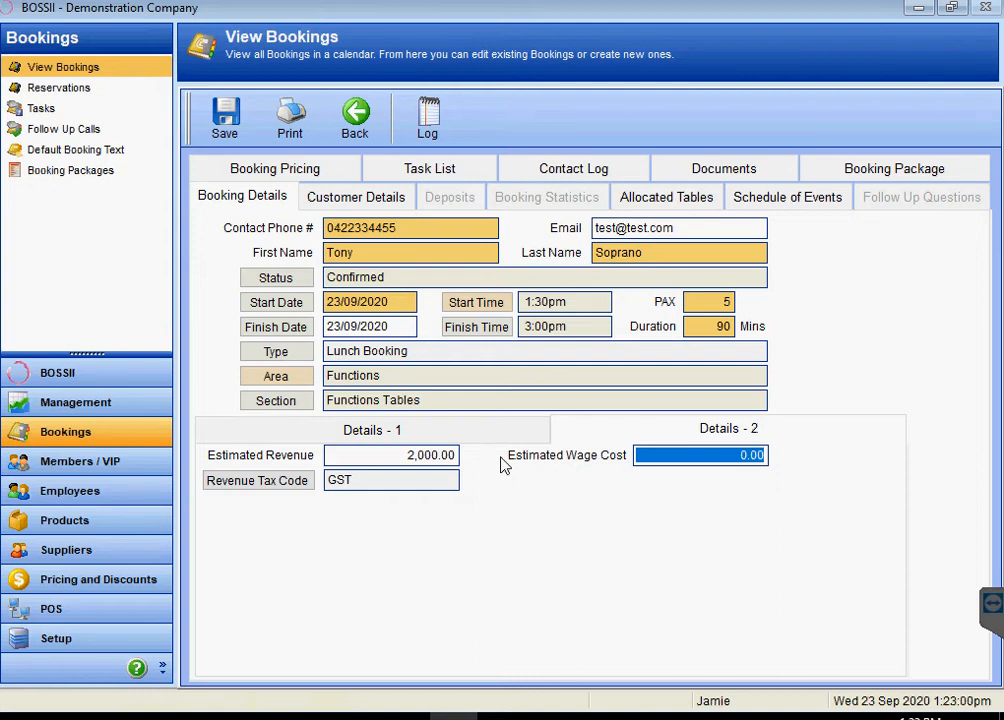
{"action": "type", "text": "27,0"}
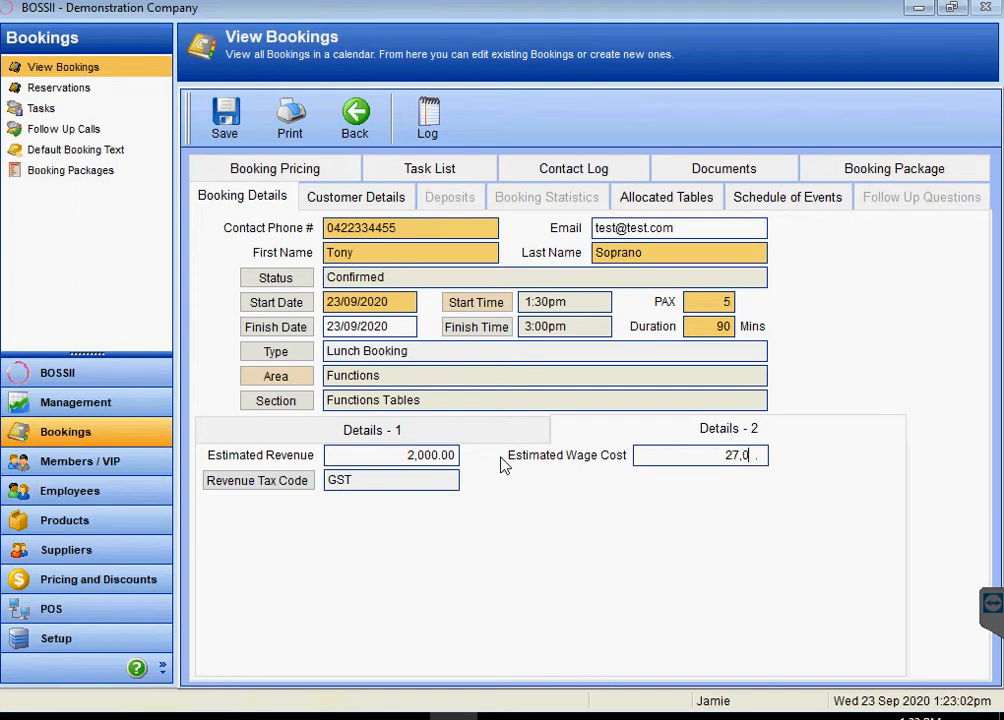
{"action": "key", "text": "Tab"}
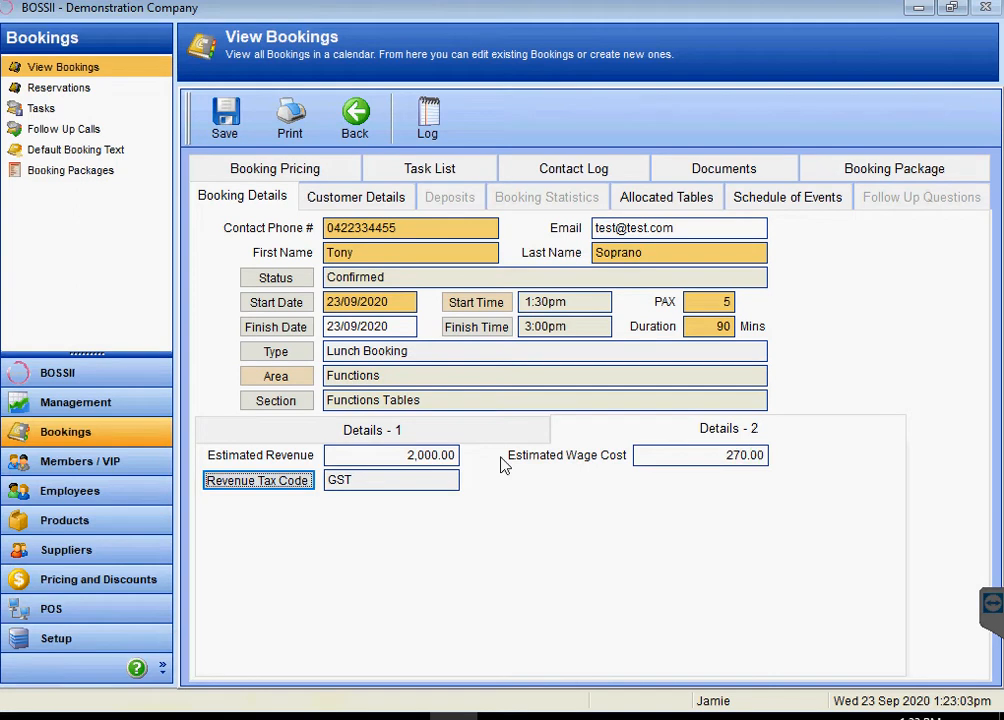
- Review the revenue and wage cost amounts, then show the food, drinks and bar tab details
{"action": "left_click", "coordinate": [403, 457]}
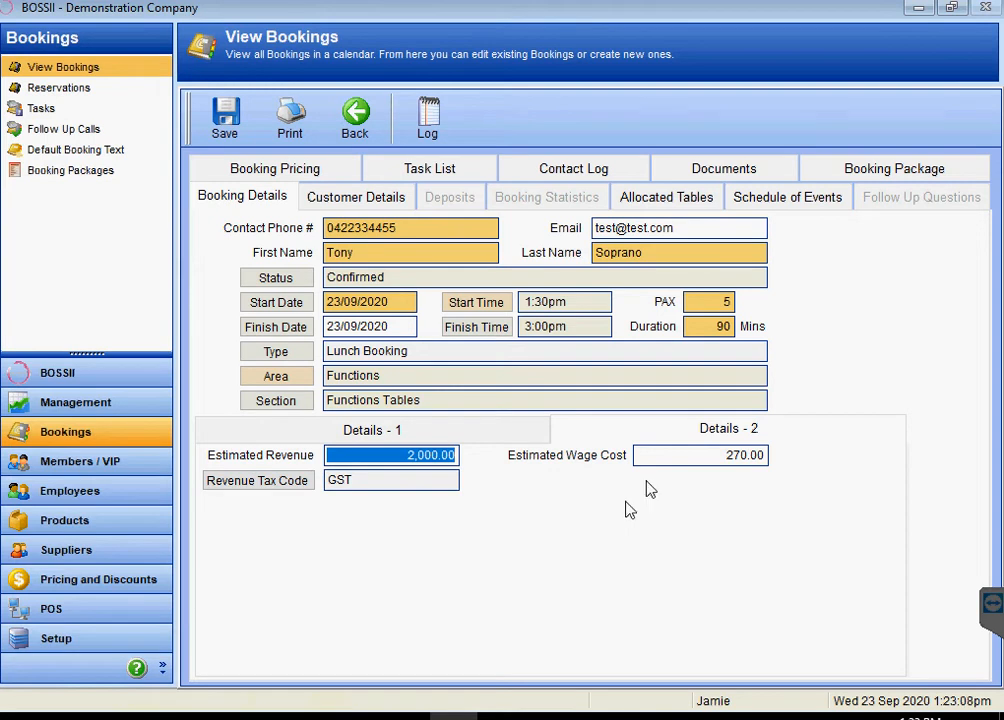
{"action": "left_click", "coordinate": [710, 455]}
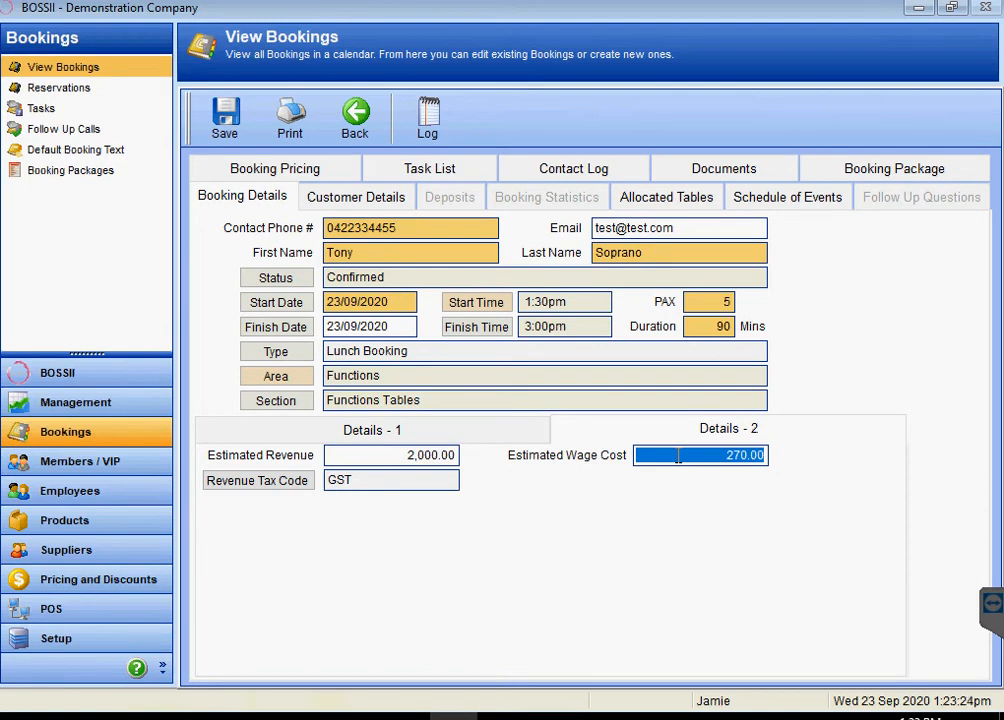
{"action": "left_click", "coordinate": [426, 433]}
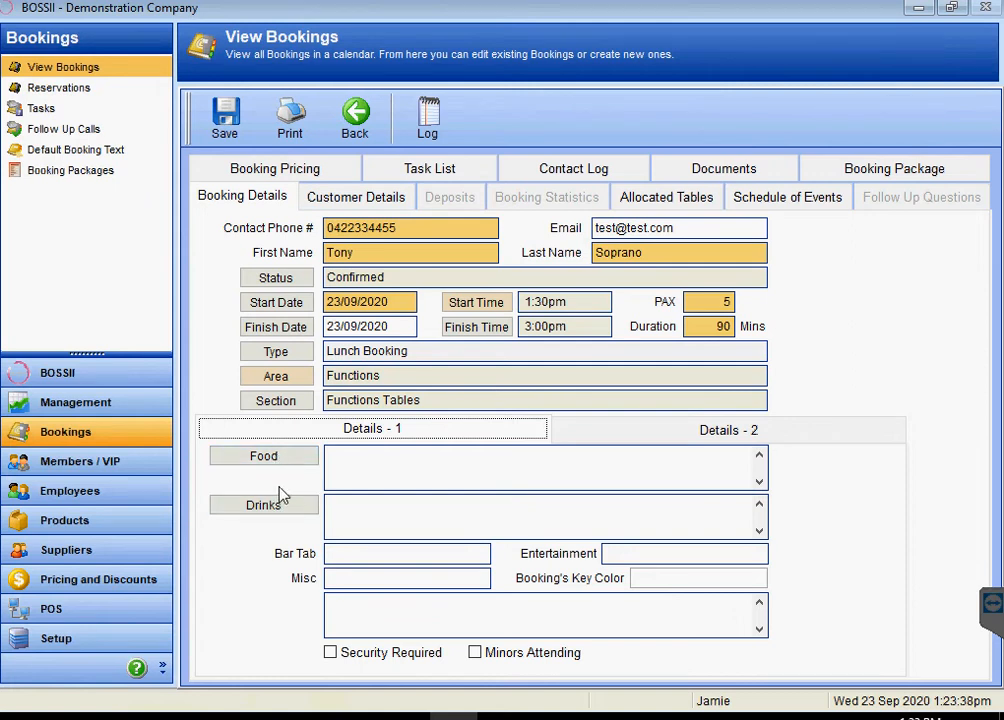
{"action": "left_click", "coordinate": [357, 200]}
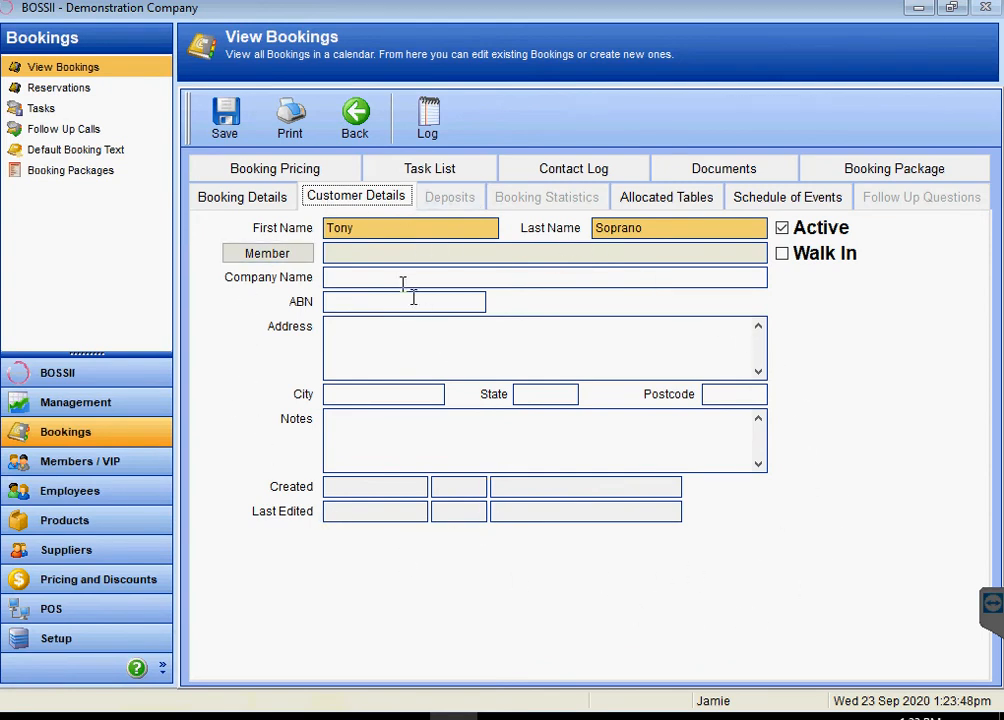
{"action": "left_click", "coordinate": [254, 201]}
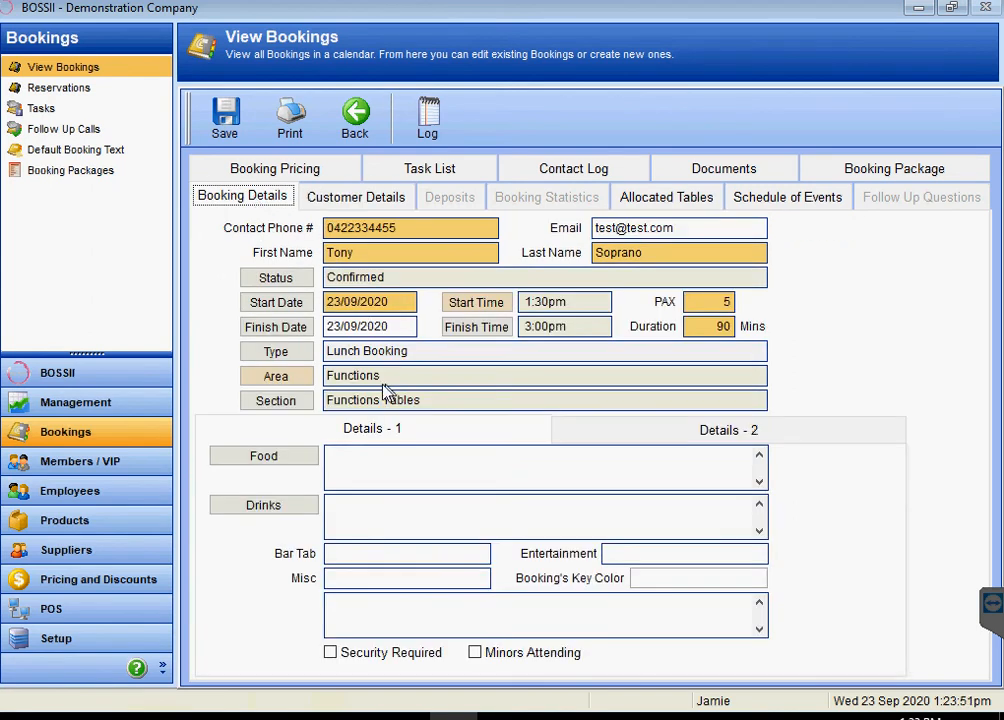
{"action": "left_click", "coordinate": [354, 197]}
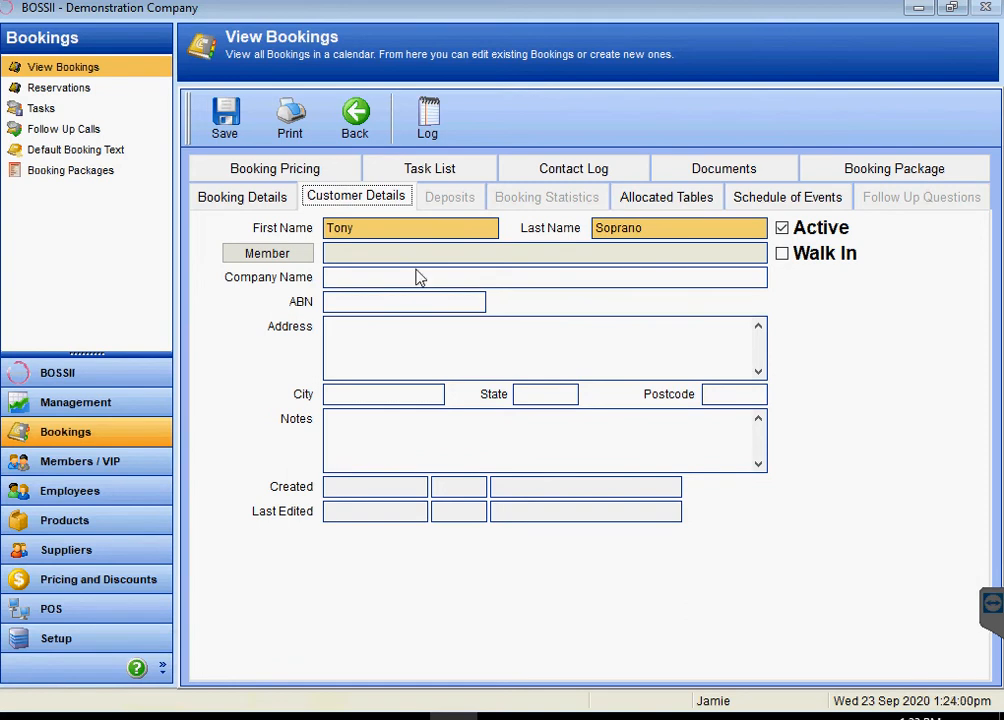
{"action": "left_click", "coordinate": [278, 197]}
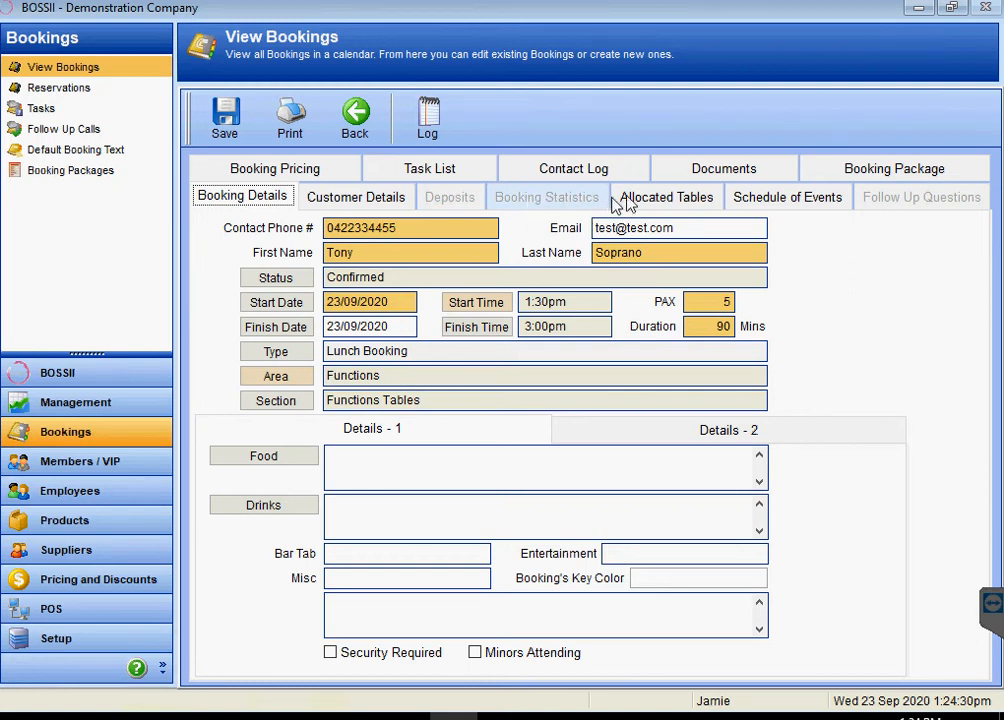
- Allocate table FT03 to the booking and start a new Schedule of Events entry
{"action": "left_click", "coordinate": [661, 199]}
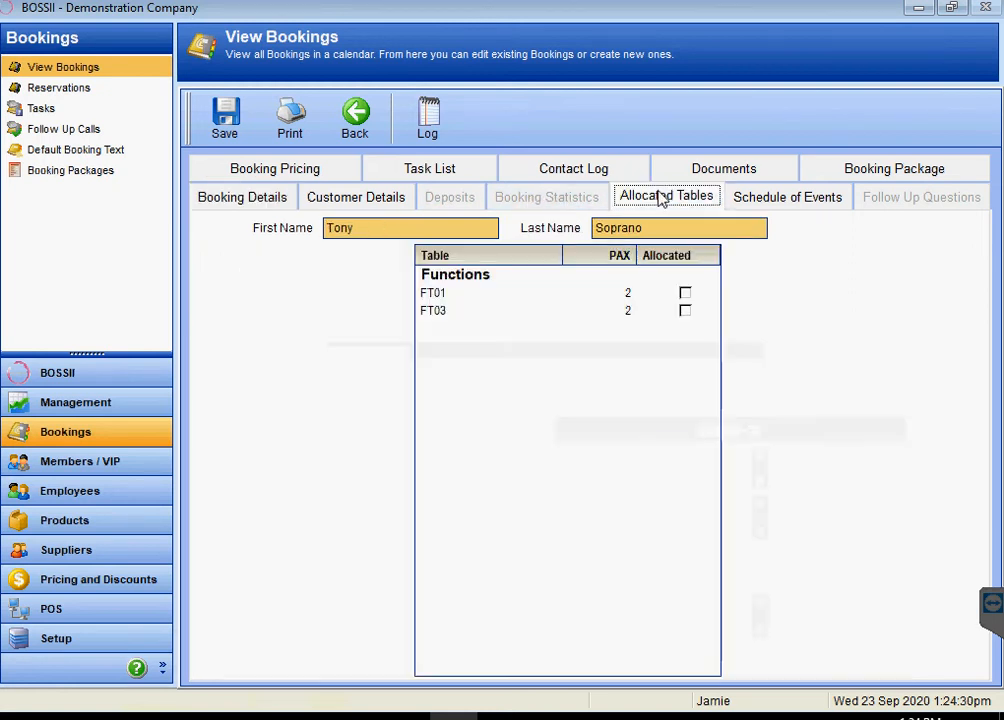
{"action": "left_click", "coordinate": [685, 311]}
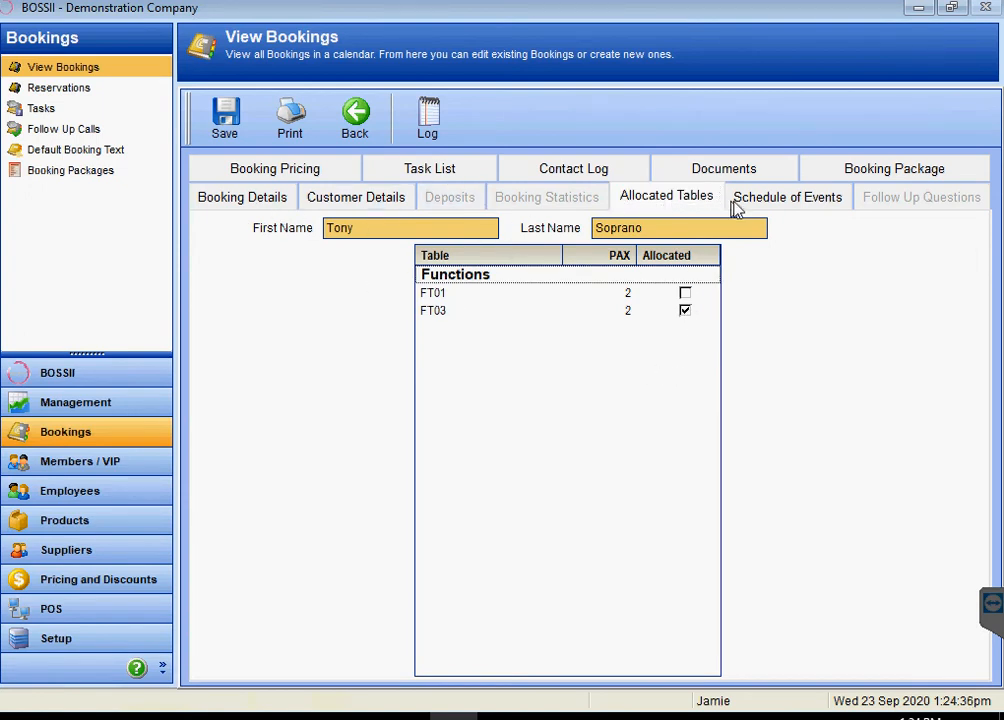
{"action": "left_click", "coordinate": [281, 205]}
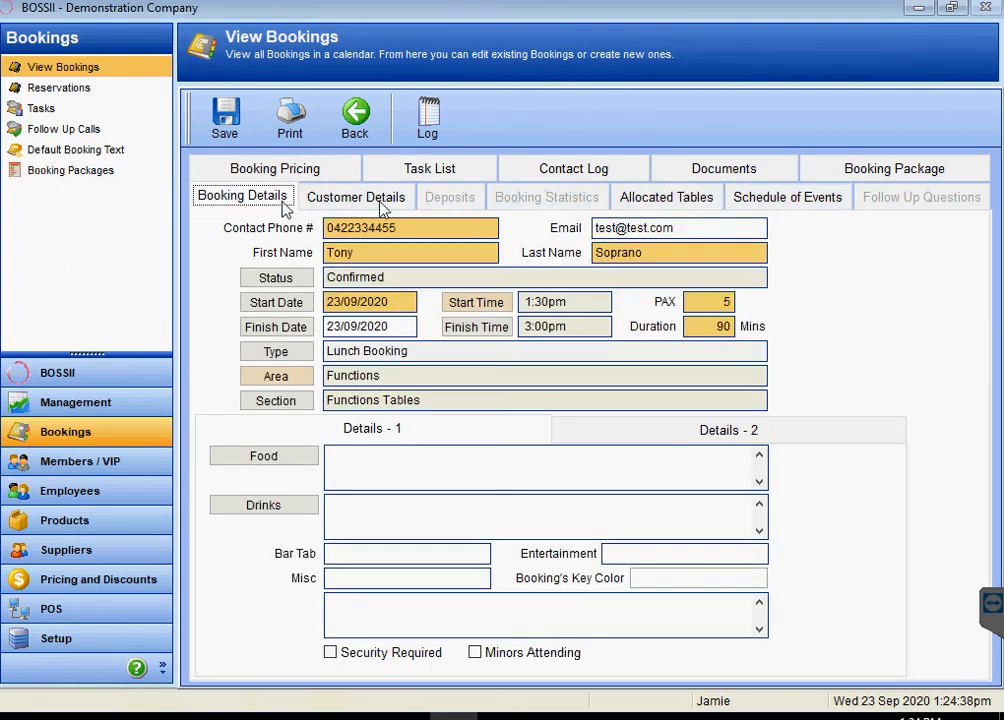
{"action": "left_click", "coordinate": [777, 195]}
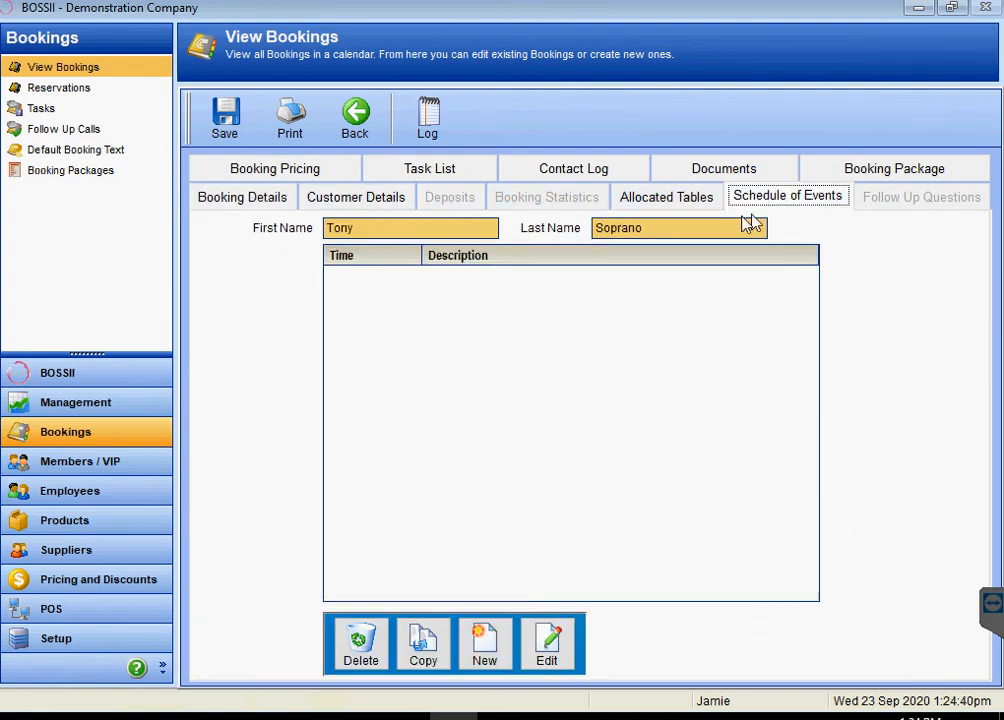
{"action": "left_click", "coordinate": [490, 655]}
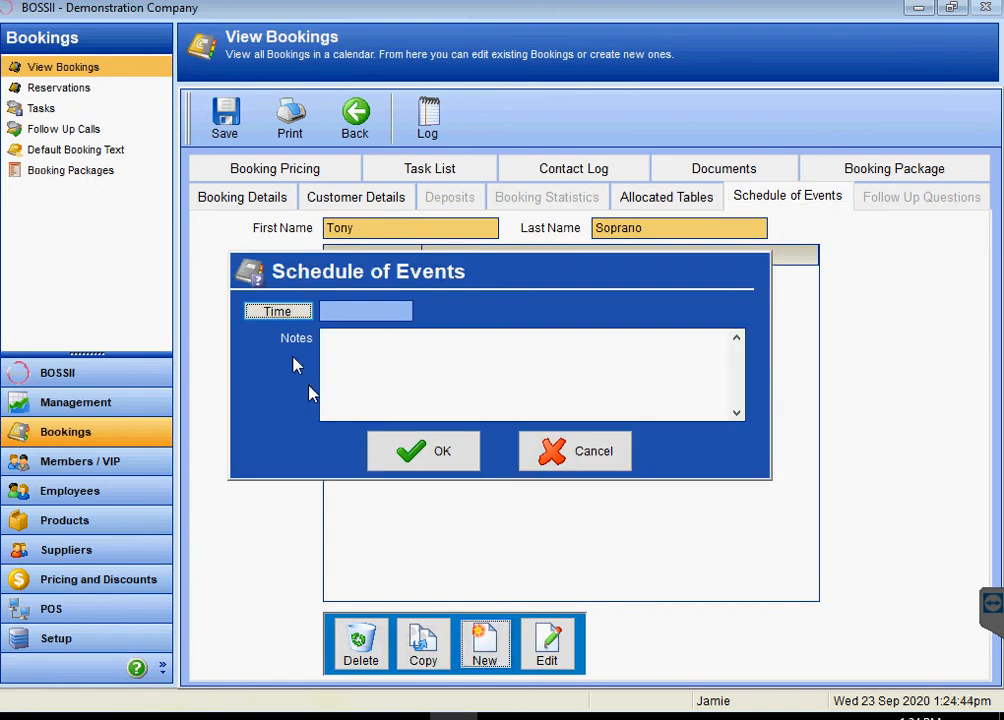
- Add a 1:35pm schedule event with the note 'Bring out the cake'
{"action": "left_click", "coordinate": [280, 318]}
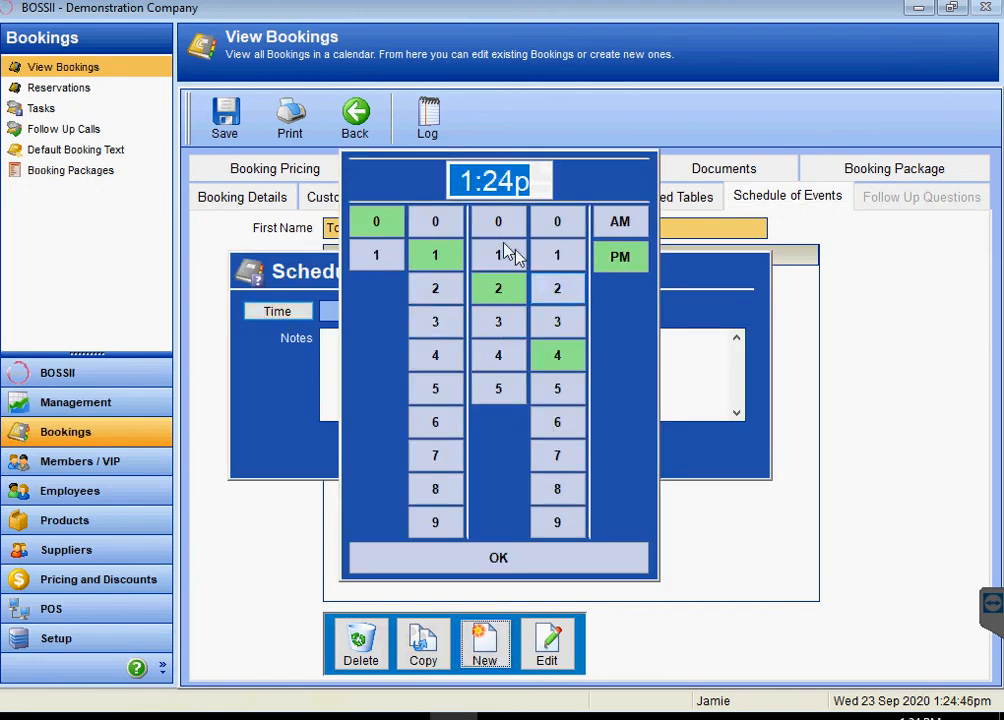
{"action": "left_click", "coordinate": [498, 321]}
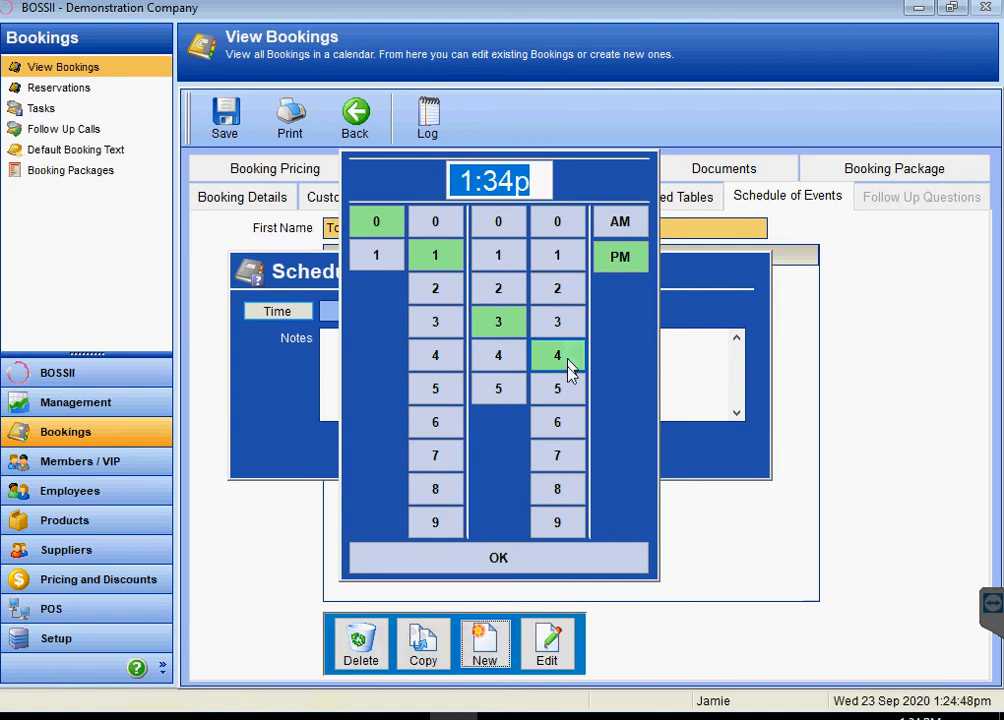
{"action": "left_click", "coordinate": [557, 388]}
{"action": "left_click", "coordinate": [470, 558]}
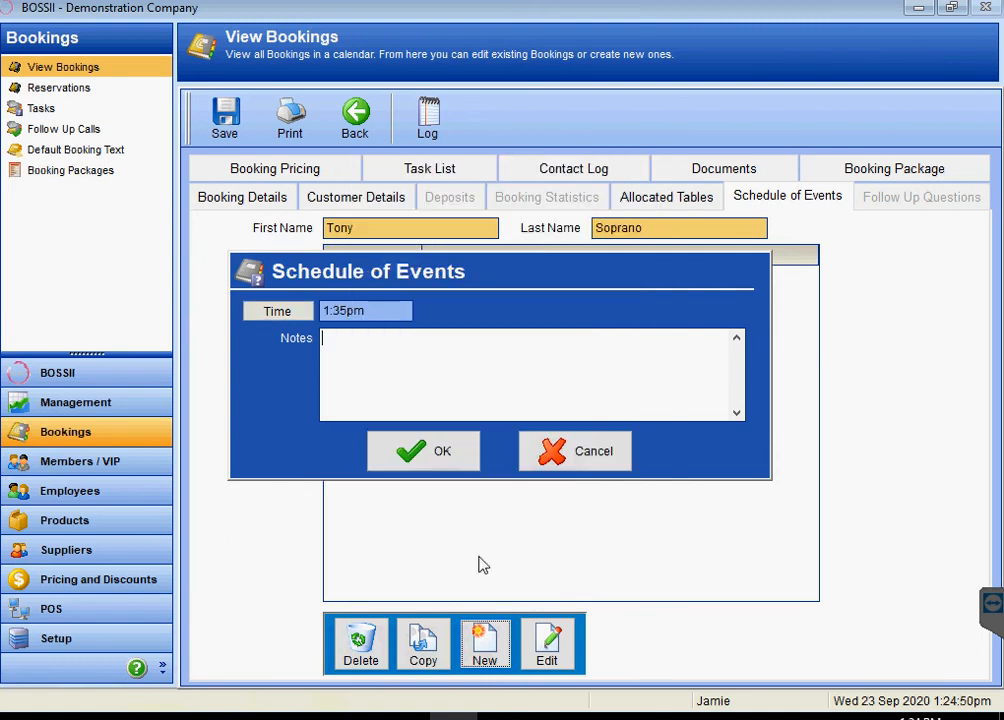
{"action": "type", "text": "Ering out the cake"}
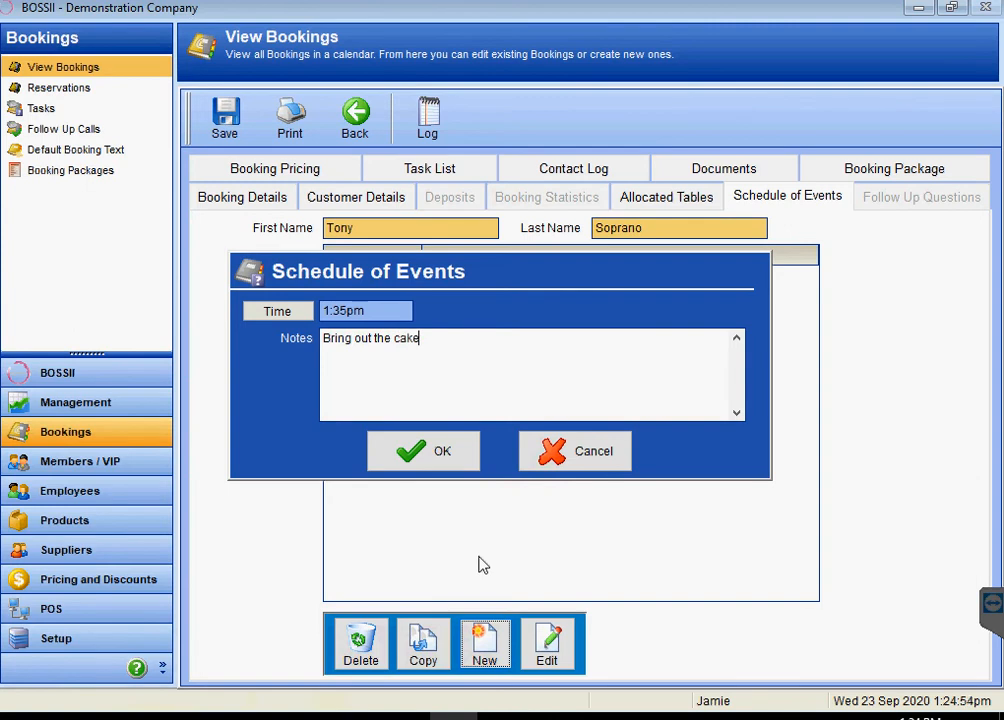
{"action": "left_click", "coordinate": [443, 460]}
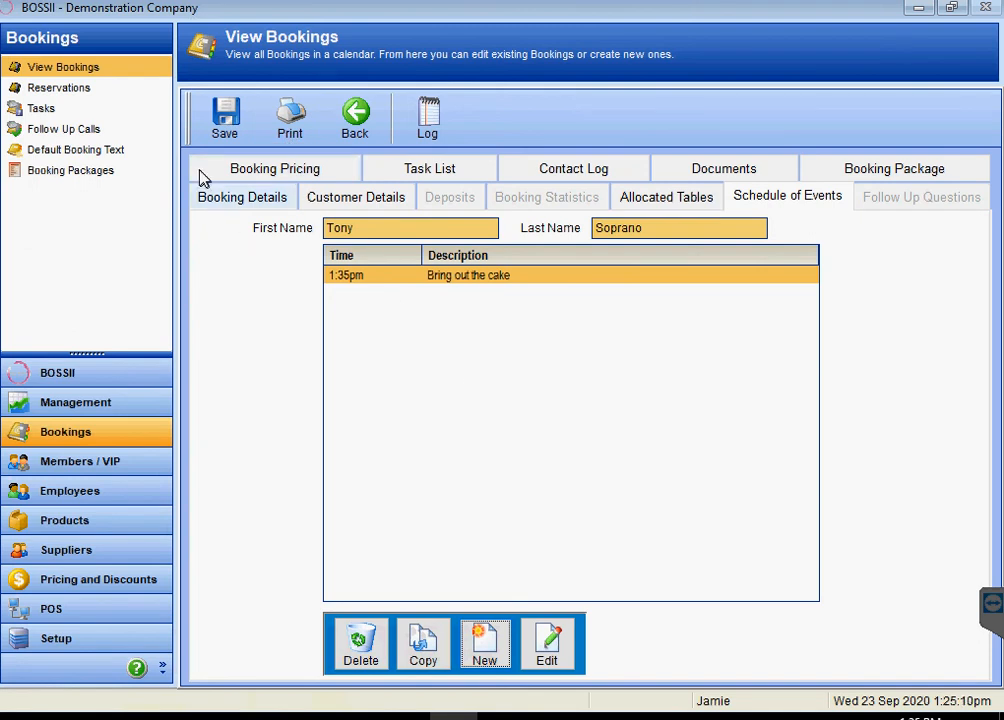
- In special pricing, find Teachers Scotch under Beverage > Spirits > House Spirits
{"action": "left_click", "coordinate": [280, 172]}
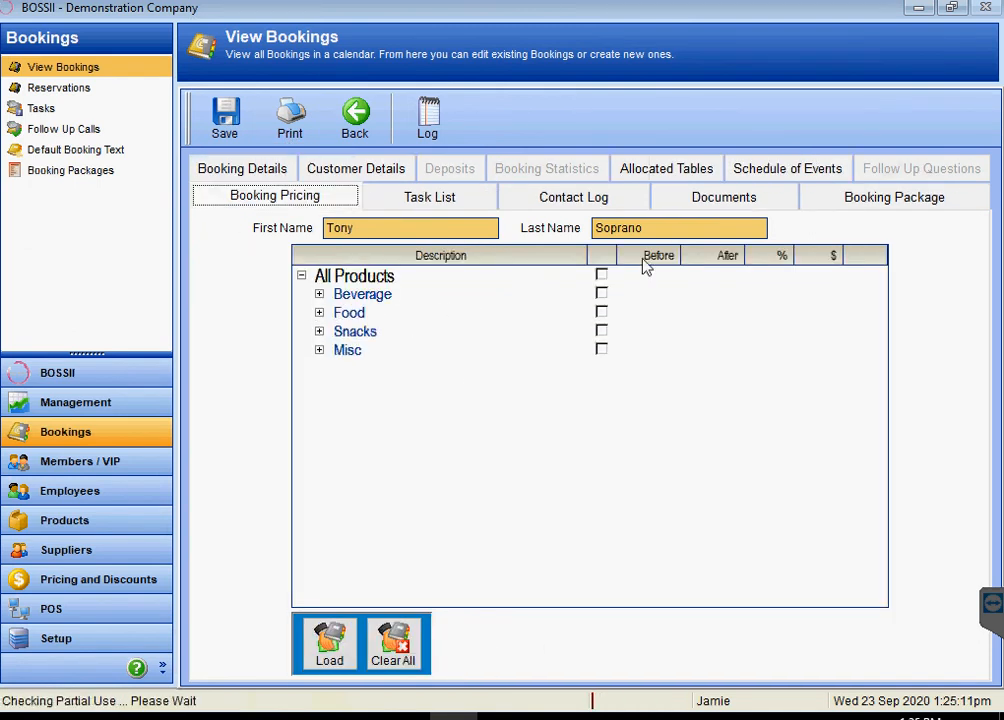
{"action": "left_click", "coordinate": [319, 295]}
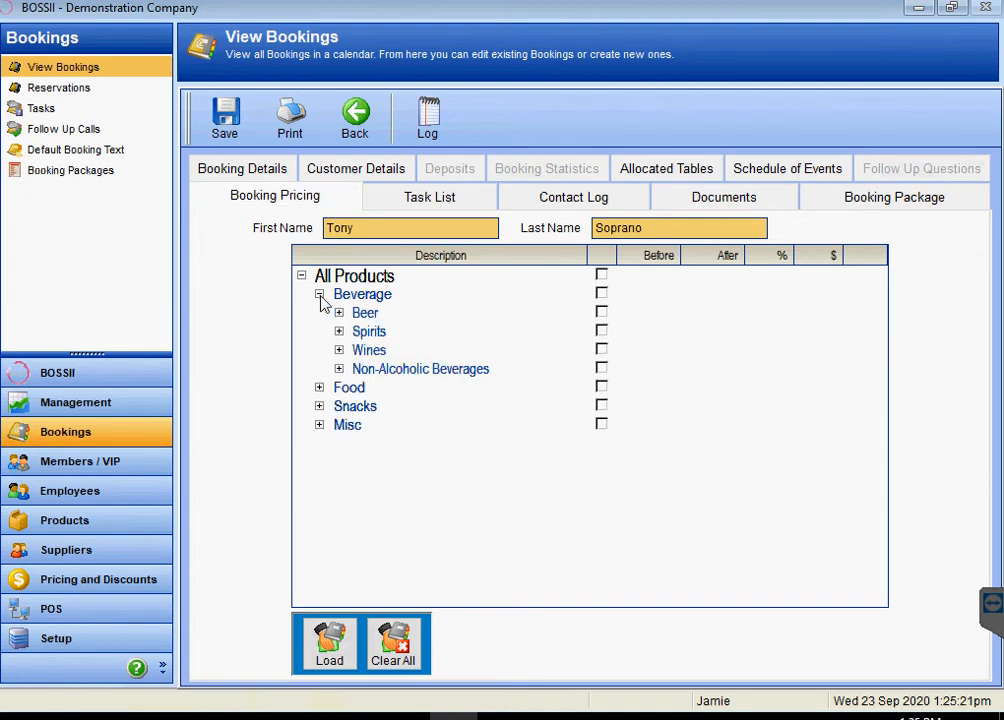
{"action": "left_click", "coordinate": [339, 332]}
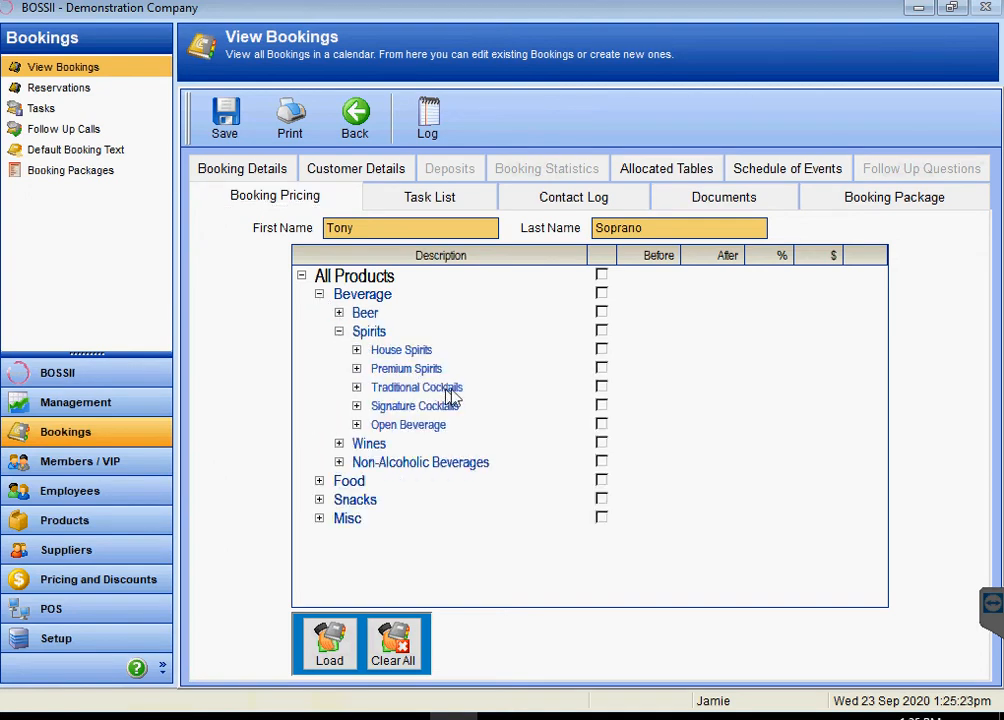
{"action": "left_click", "coordinate": [357, 351]}
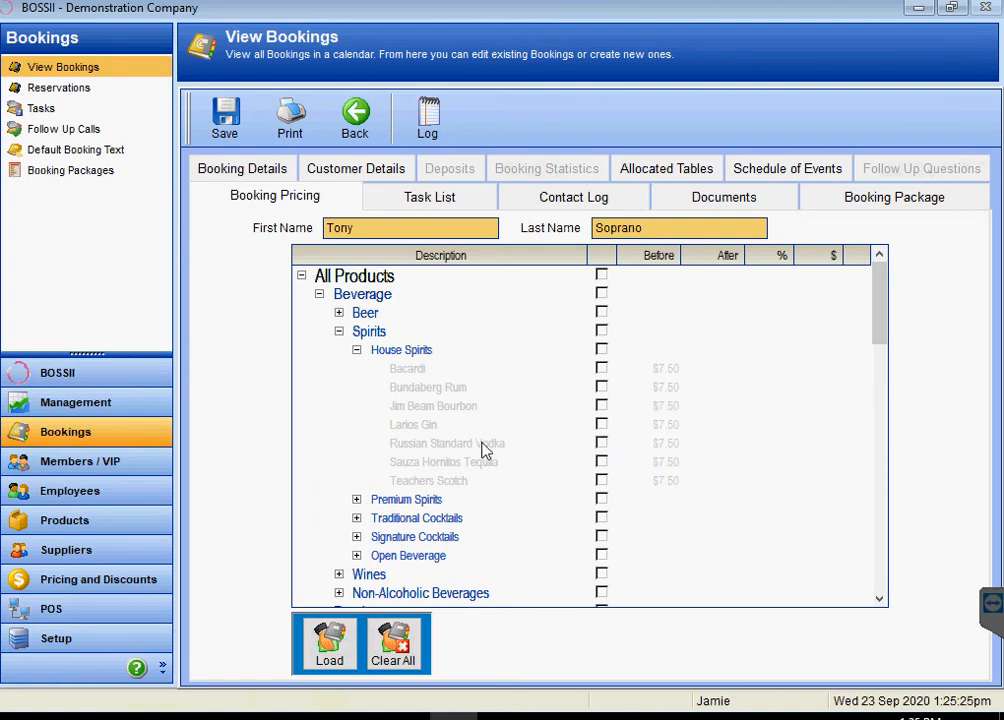
{"action": "left_click", "coordinate": [471, 482]}
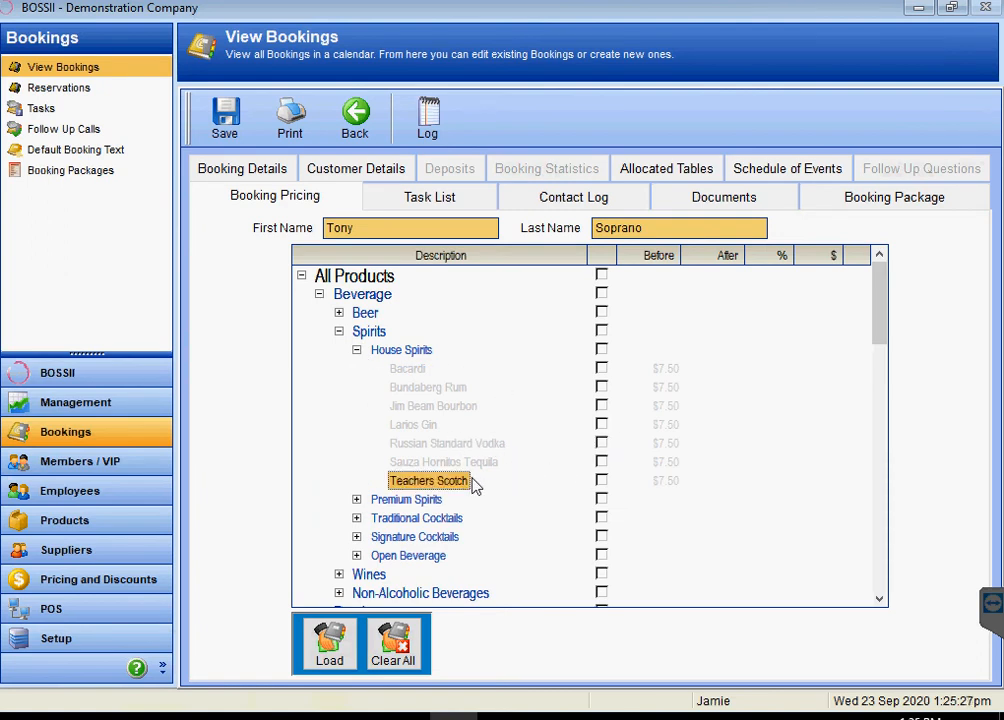
- Give Teachers Scotch a fixed price of $3.00 and view the booking's task list
{"action": "double_click", "coordinate": [476, 487]}
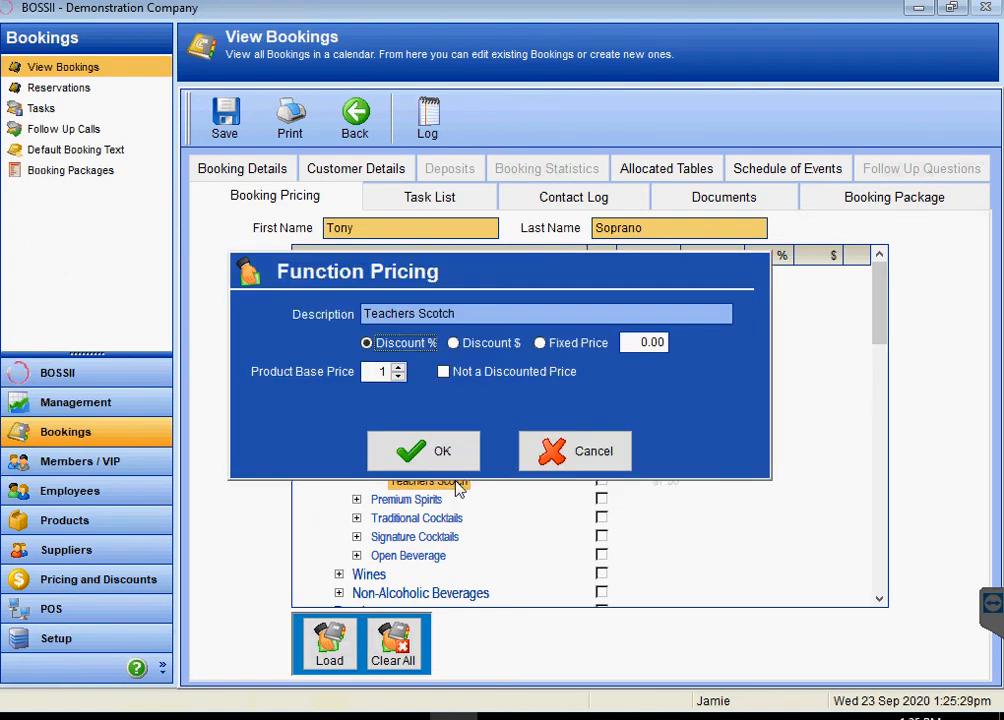
{"action": "left_click", "coordinate": [542, 344]}
{"action": "left_click", "coordinate": [640, 342]}
{"action": "type", "text": "3"}
{"action": "key", "text": "Tab"}
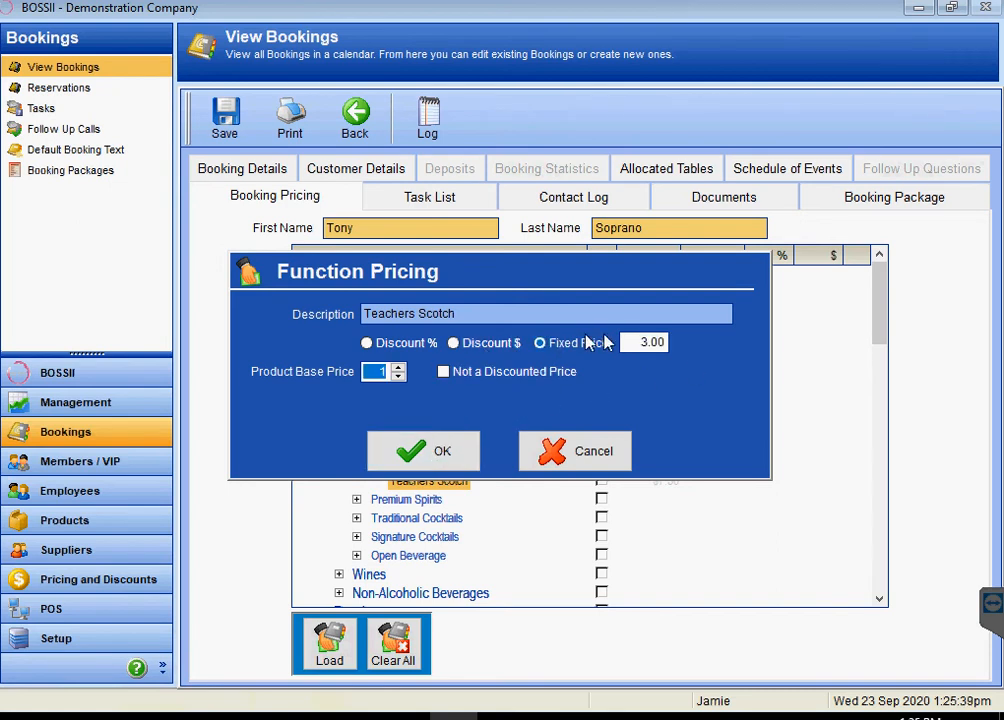
{"action": "left_click", "coordinate": [440, 451]}
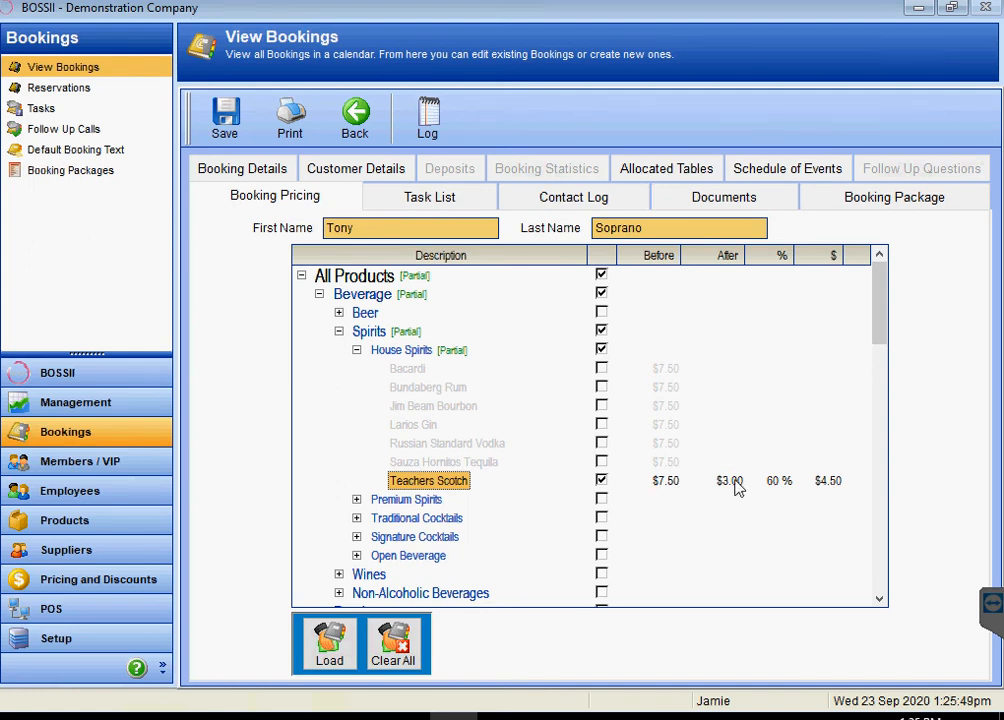
{"action": "left_click", "coordinate": [467, 199]}
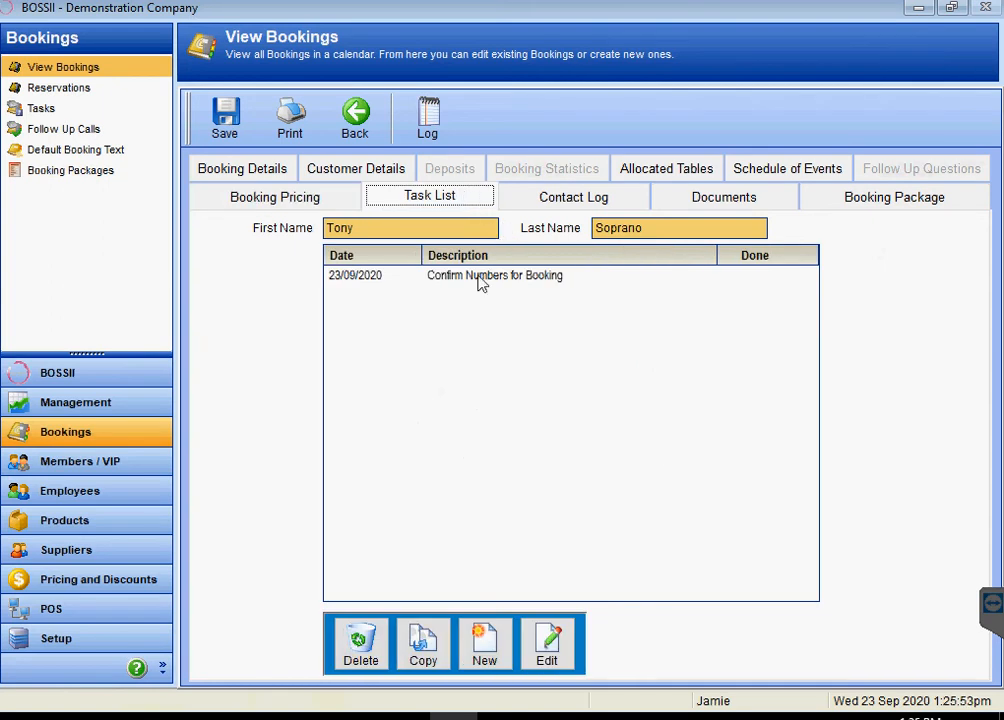
- Look through the empty Contact Log, then the empty Documents list
{"action": "left_click", "coordinate": [583, 207]}
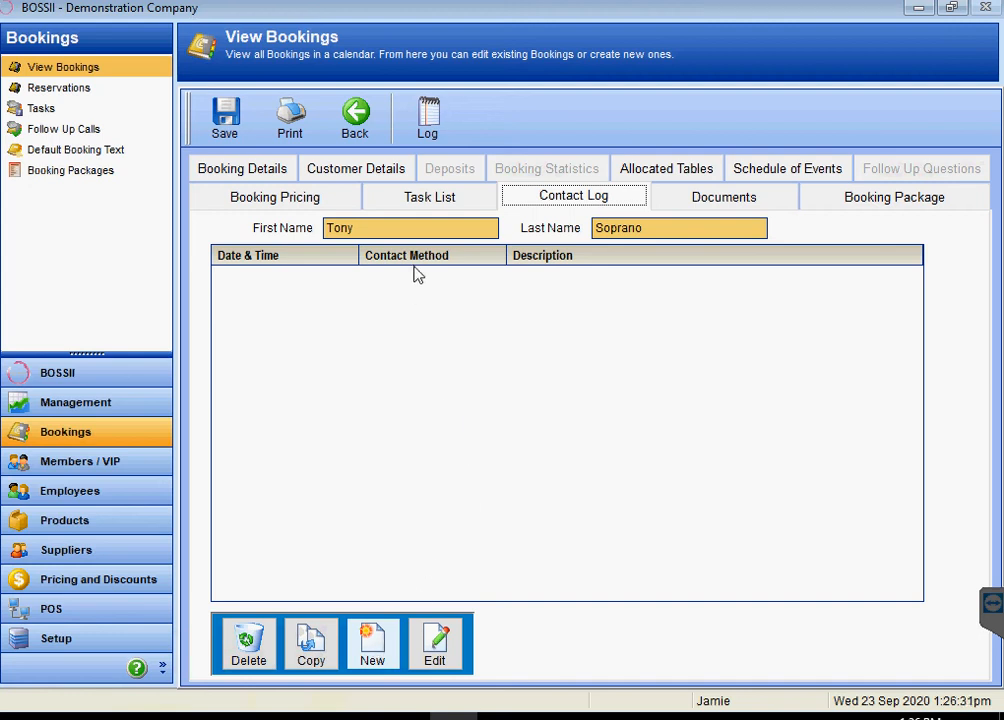
{"action": "left_click", "coordinate": [729, 200]}
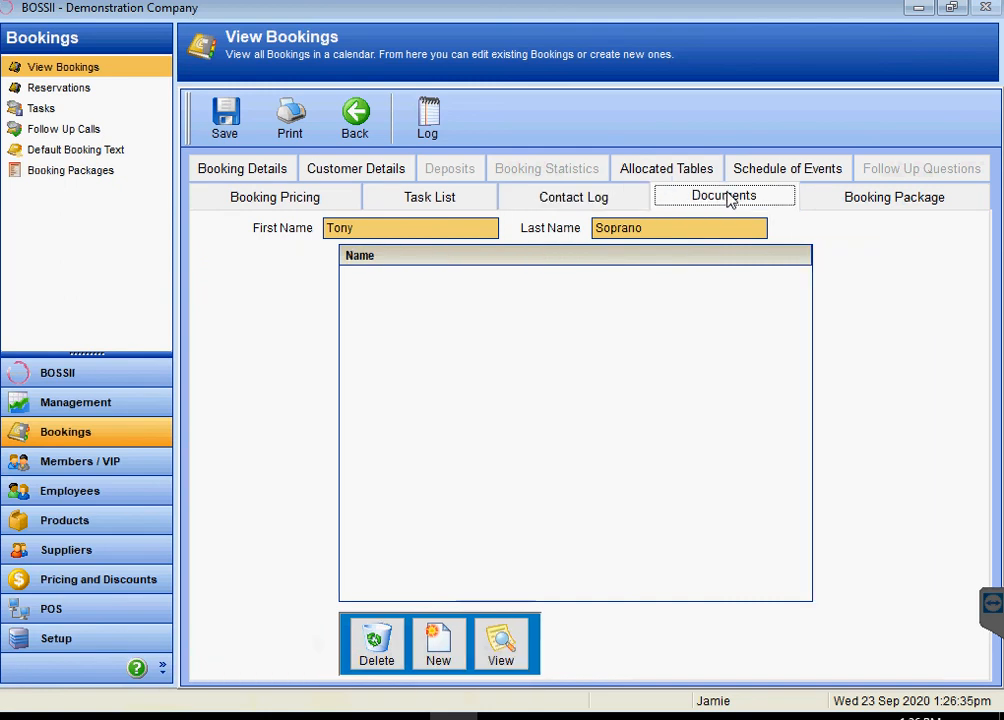
- Cancel a new document attachment, check the empty Booking Package list, then return to Booking Details
{"action": "left_click", "coordinate": [444, 655]}
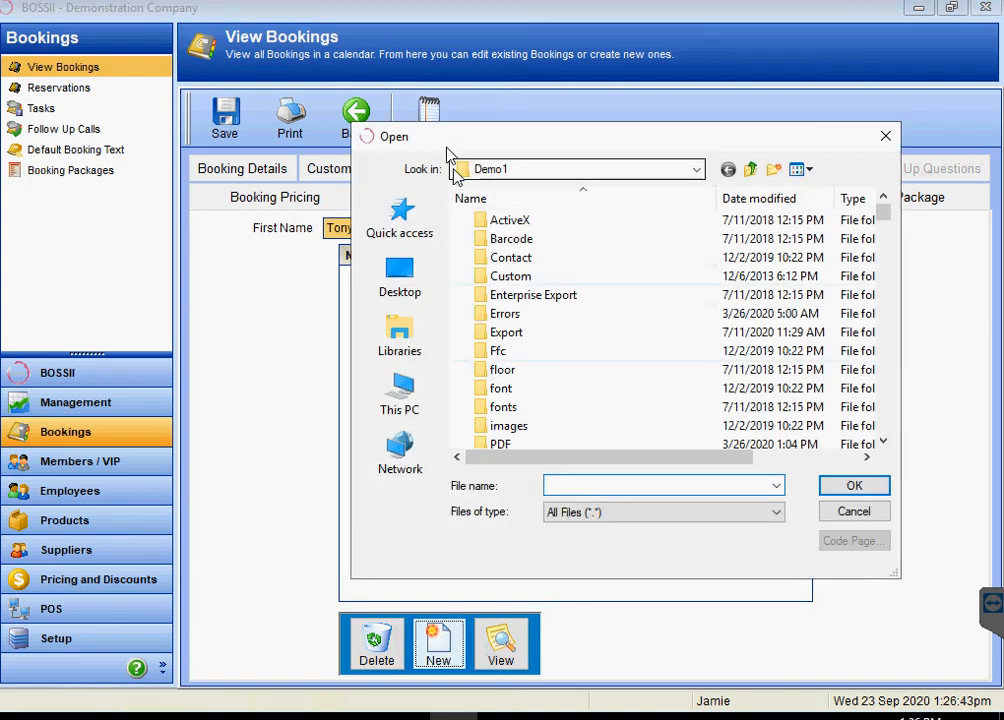
{"action": "left_click", "coordinate": [853, 512]}
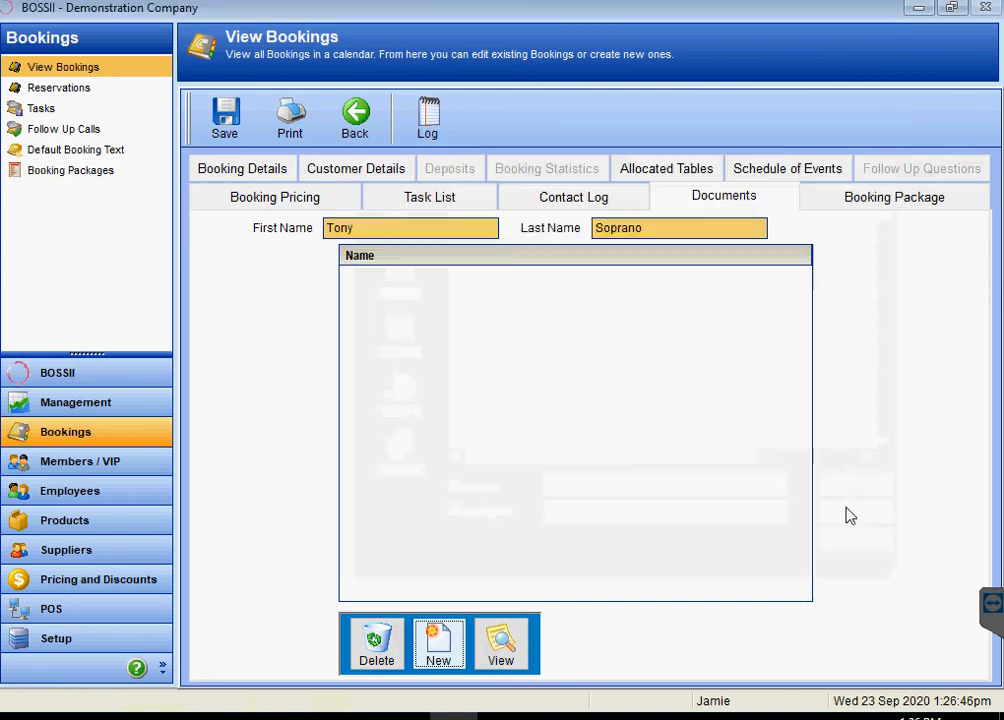
{"action": "left_click", "coordinate": [874, 204]}
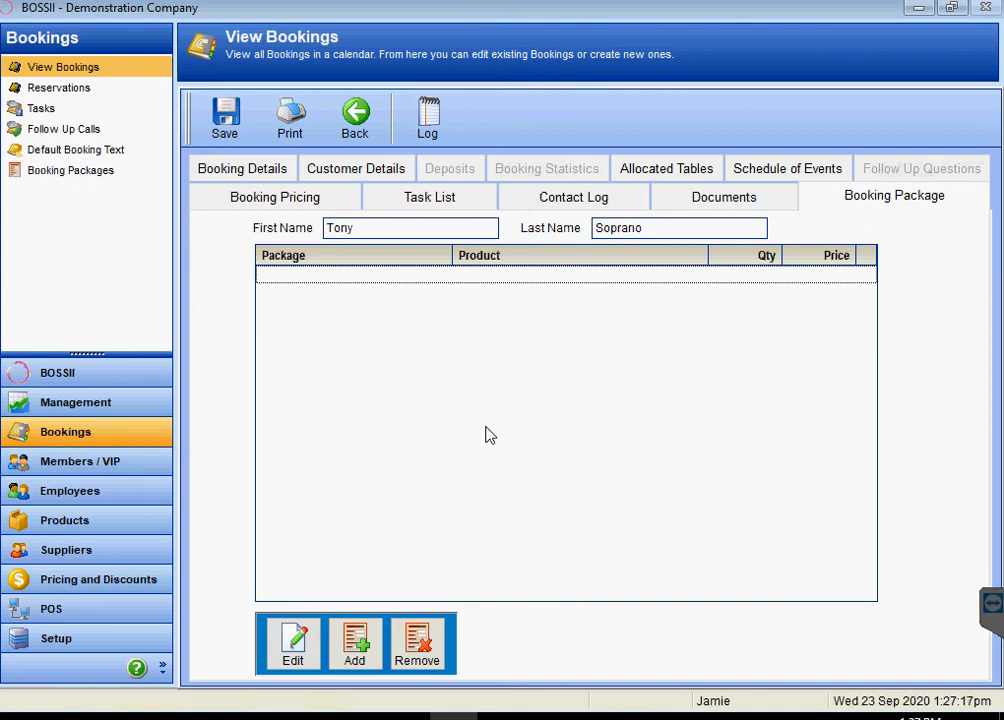
{"action": "left_click", "coordinate": [237, 168]}
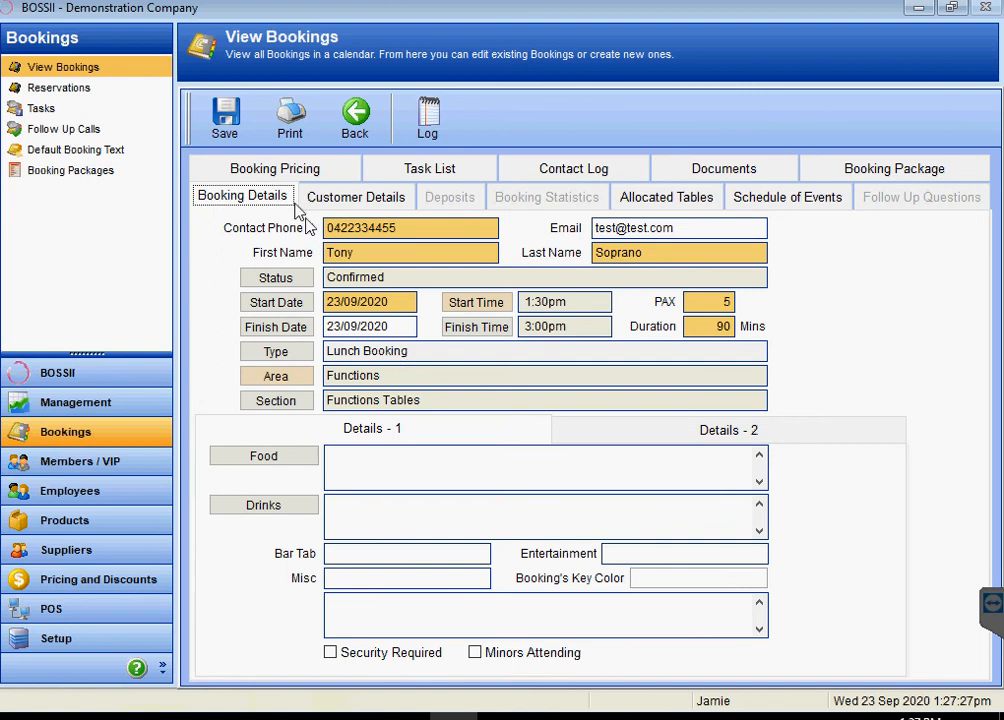
- Save the 1:30pm FT03 booking, then start the POS and sign in with the staff password
{"action": "left_click", "coordinate": [228, 122]}
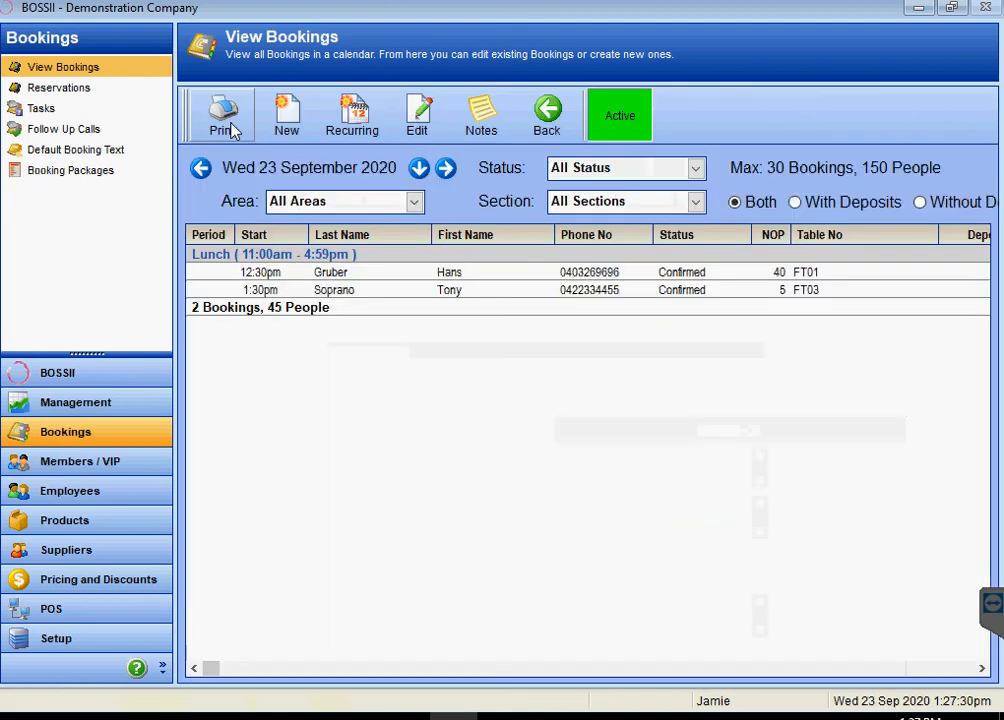
{"action": "left_click", "coordinate": [468, 292]}
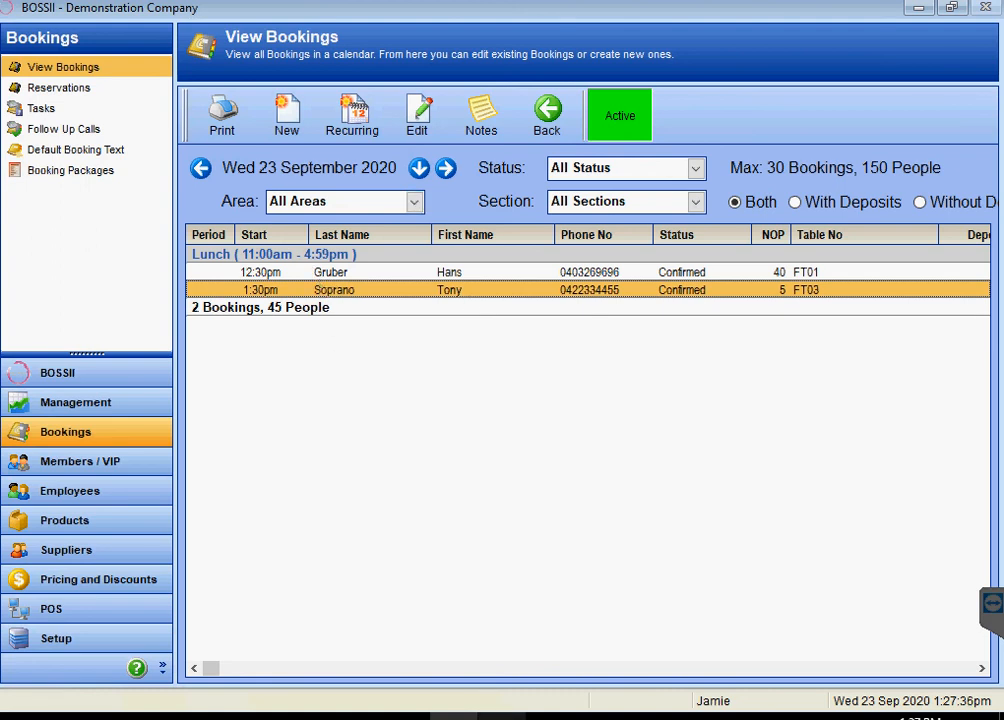
{"action": "left_click", "coordinate": [502, 716]}
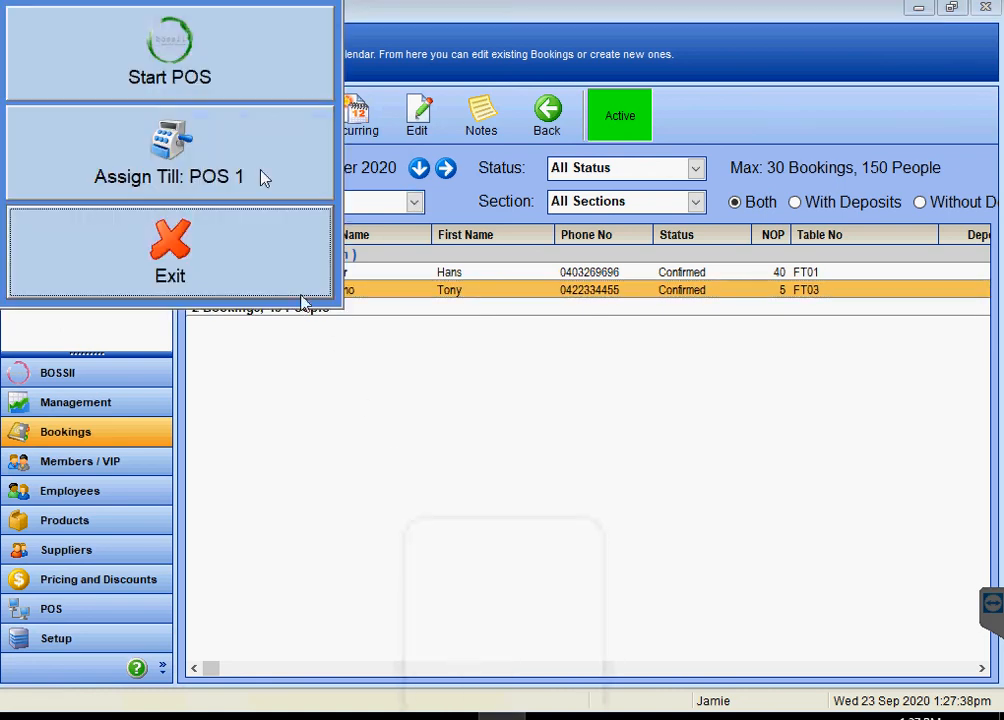
{"action": "left_click", "coordinate": [212, 70]}
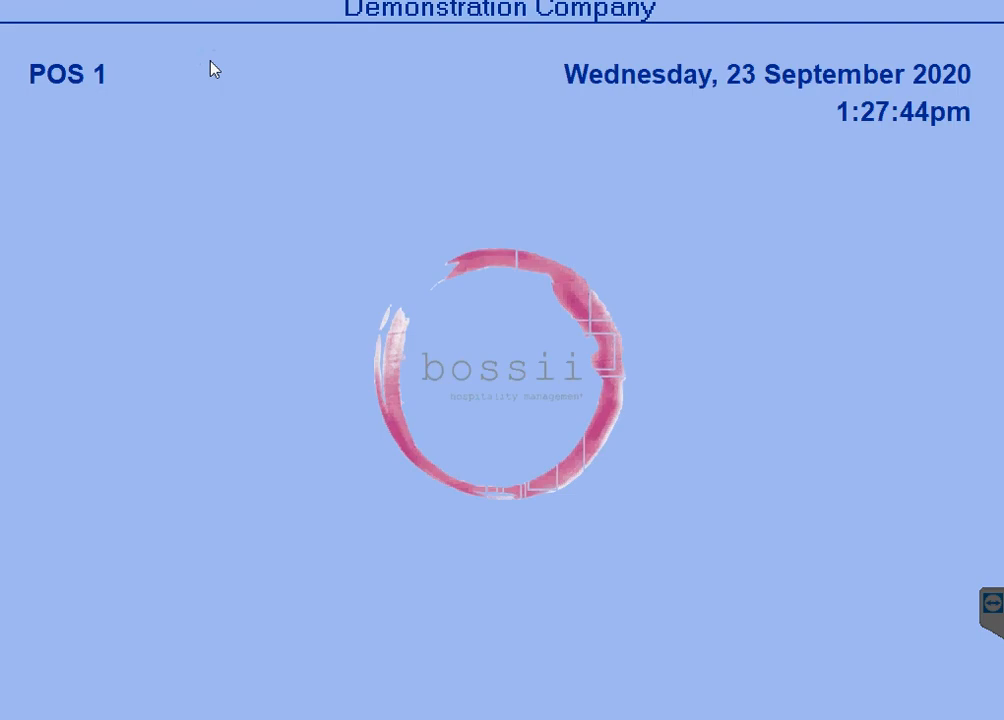
{"action": "type", "text": "*****"}
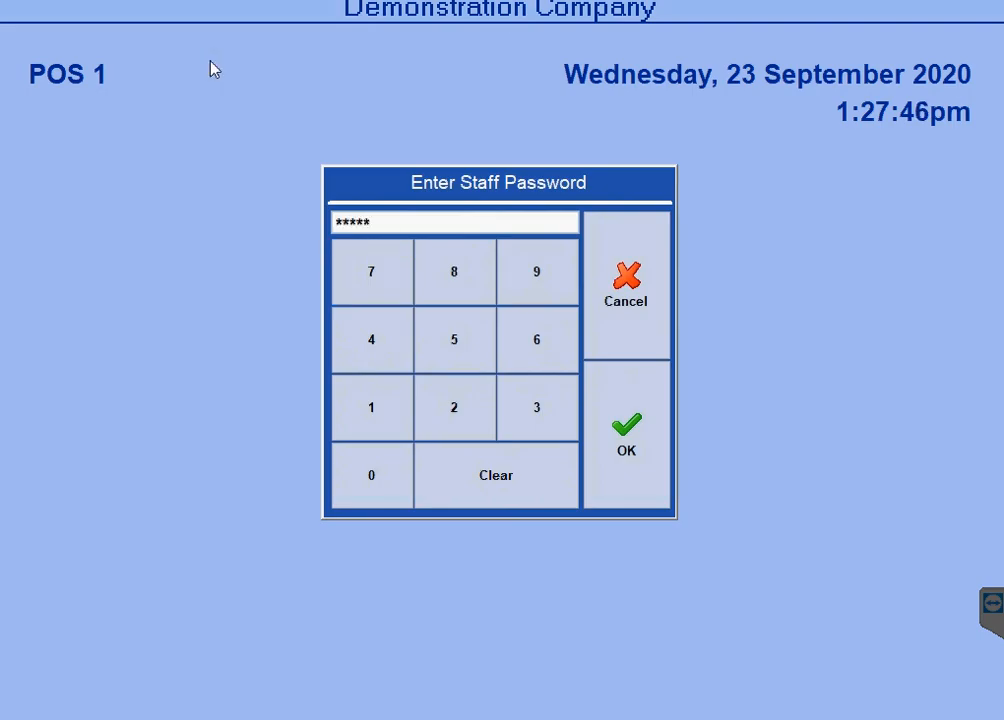
{"action": "type", "text": "*"}
{"action": "key", "text": "Return"}
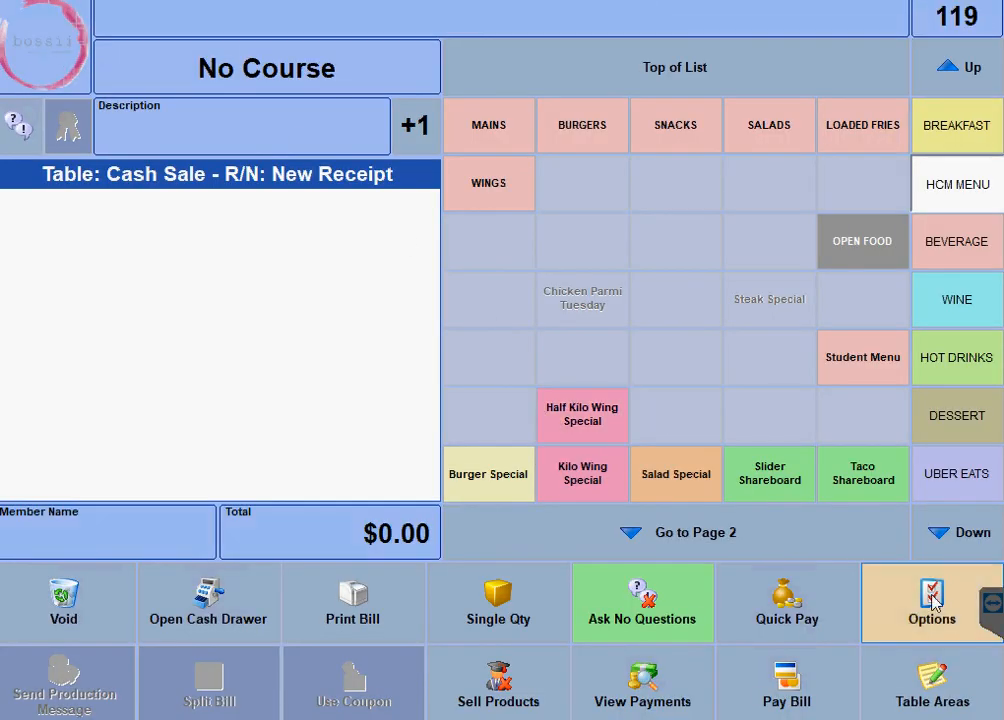
- Activate the 1:30pm lunch booking onto table FT03 via Other Options > Start Booking
{"action": "left_click", "coordinate": [934, 598]}
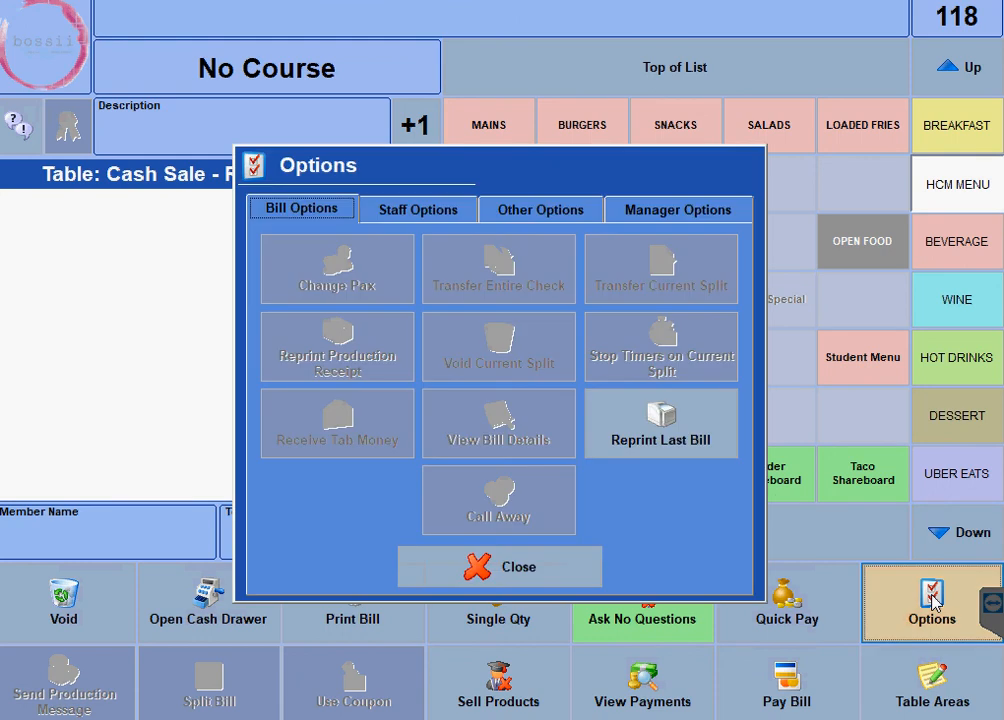
{"action": "left_click", "coordinate": [555, 212]}
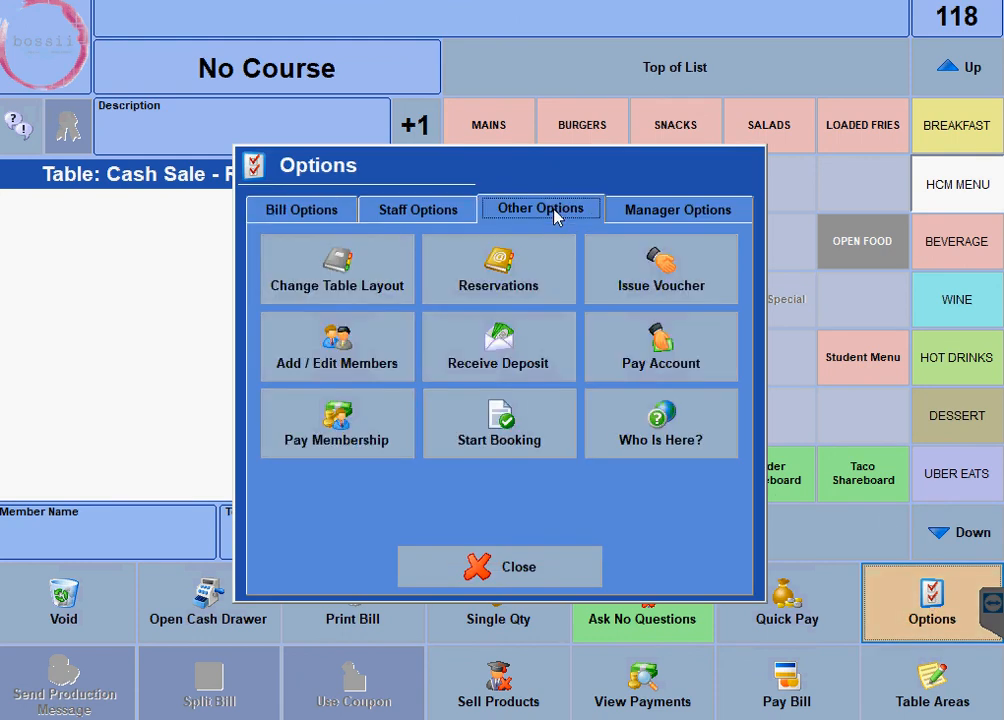
{"action": "left_click", "coordinate": [518, 426]}
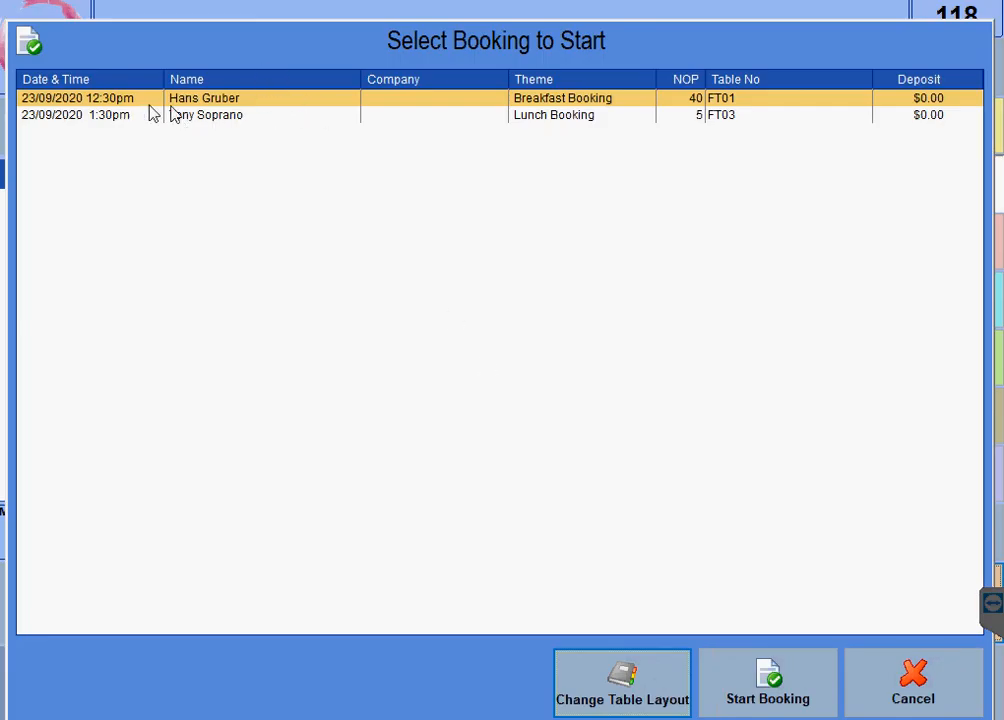
{"action": "left_click", "coordinate": [268, 117]}
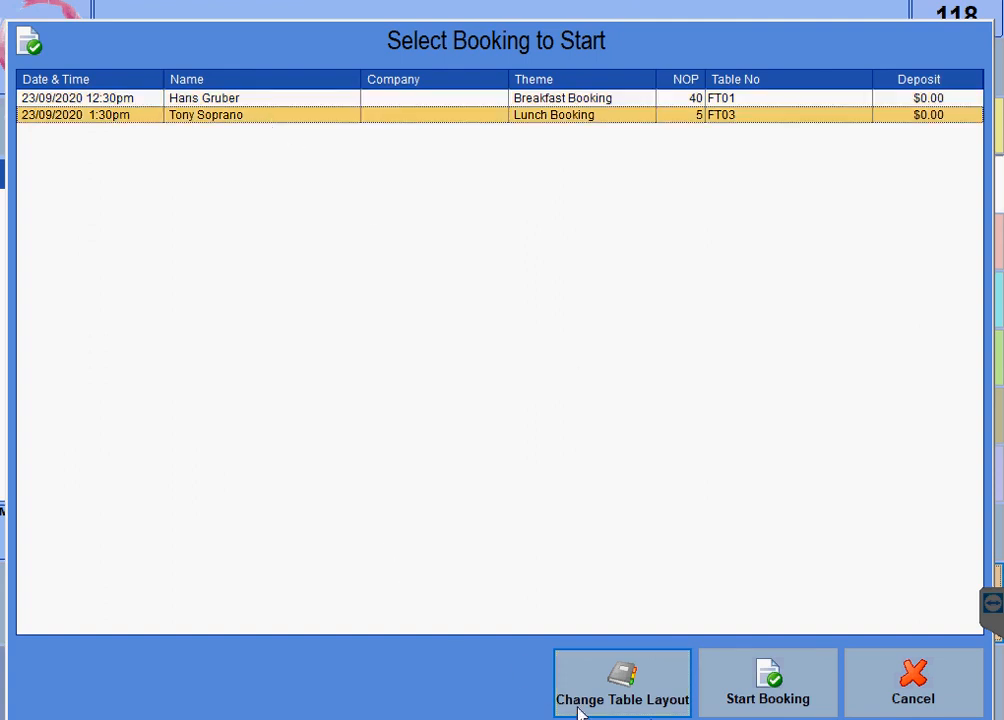
{"action": "left_click", "coordinate": [762, 684]}
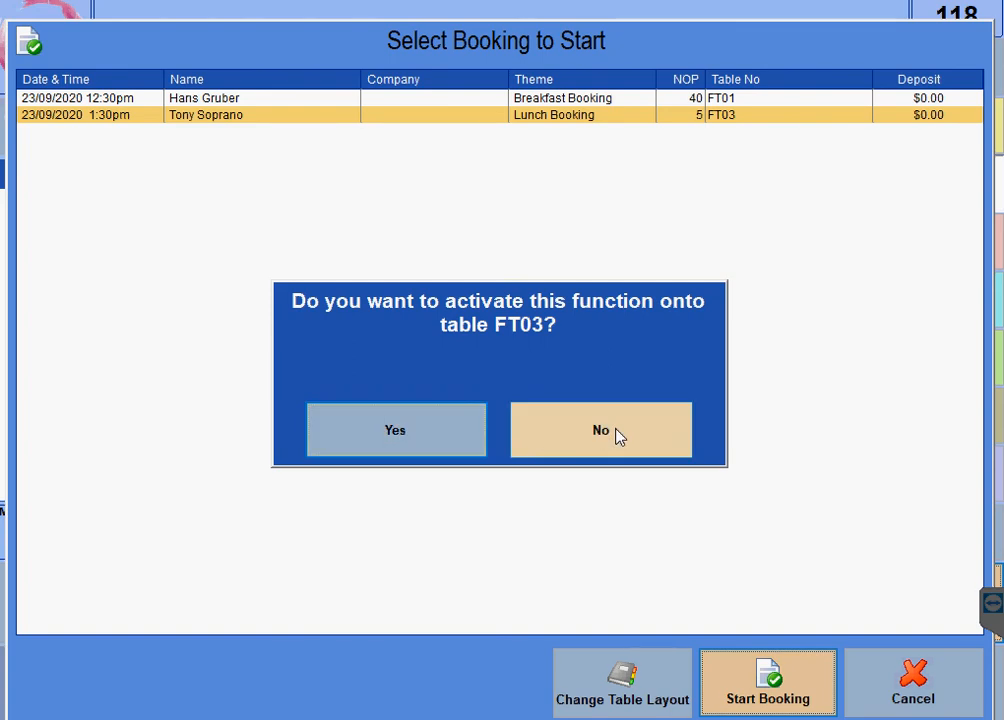
{"action": "left_click", "coordinate": [393, 443]}
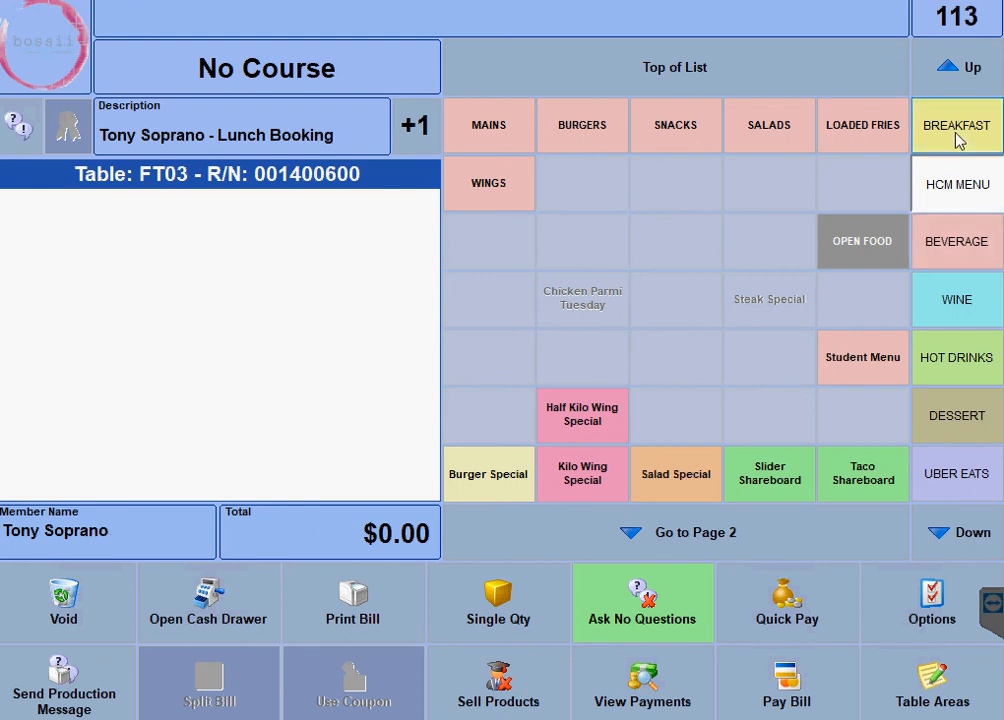
- Order one Teachers Scotch with NO ICE from Beverages, priced at $3.00
{"action": "left_click", "coordinate": [951, 253]}
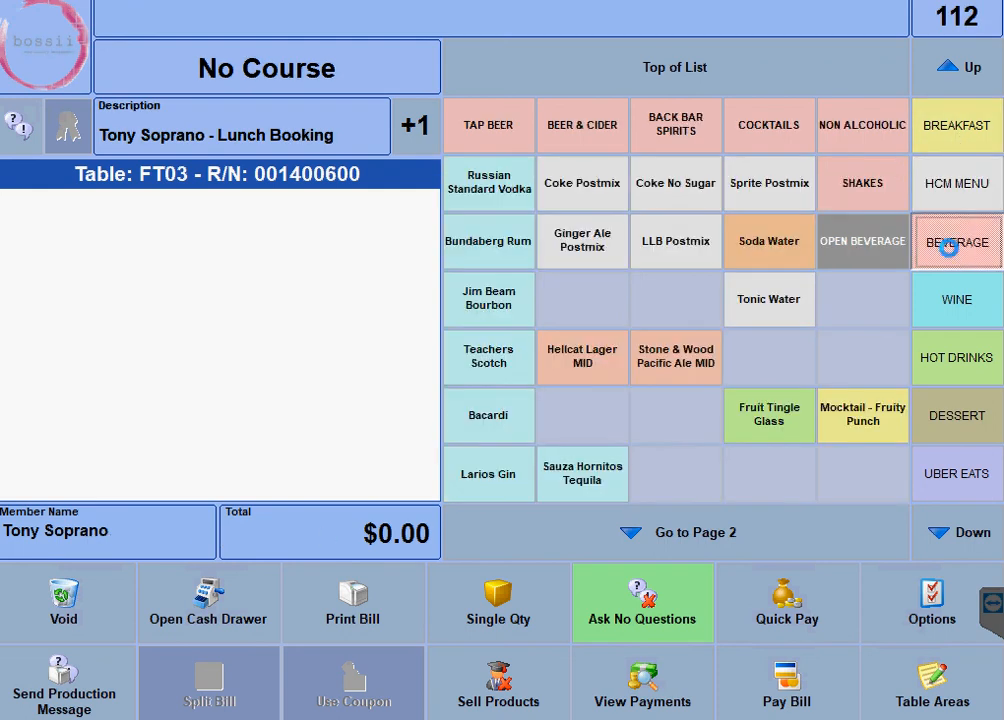
{"action": "left_click", "coordinate": [500, 360]}
{"action": "left_click", "coordinate": [226, 310]}
{"action": "left_click", "coordinate": [361, 684]}
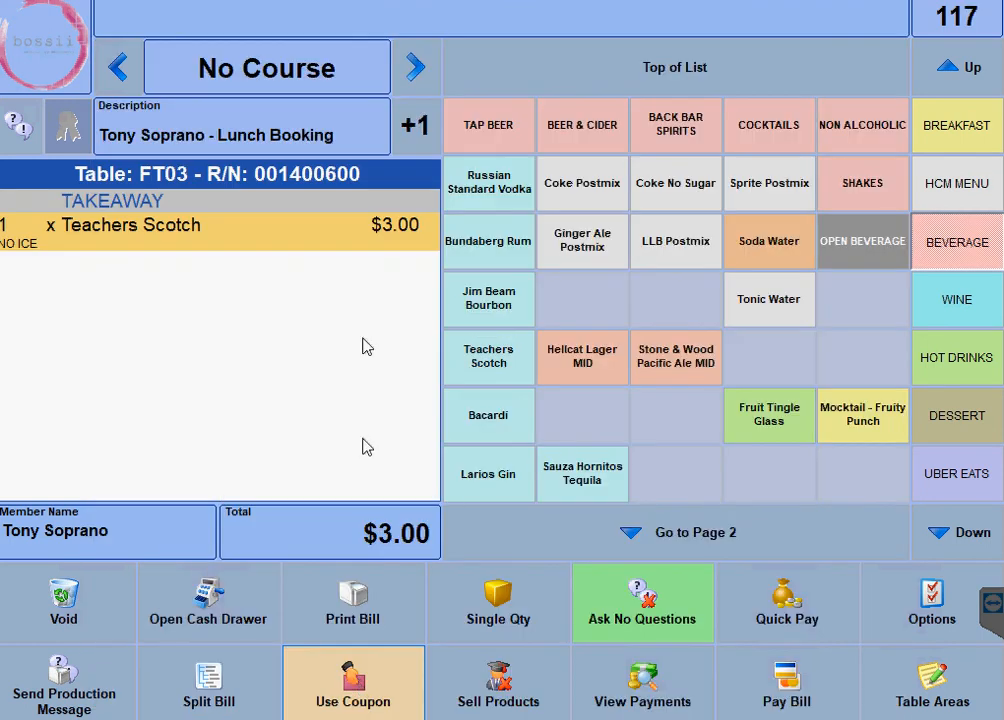